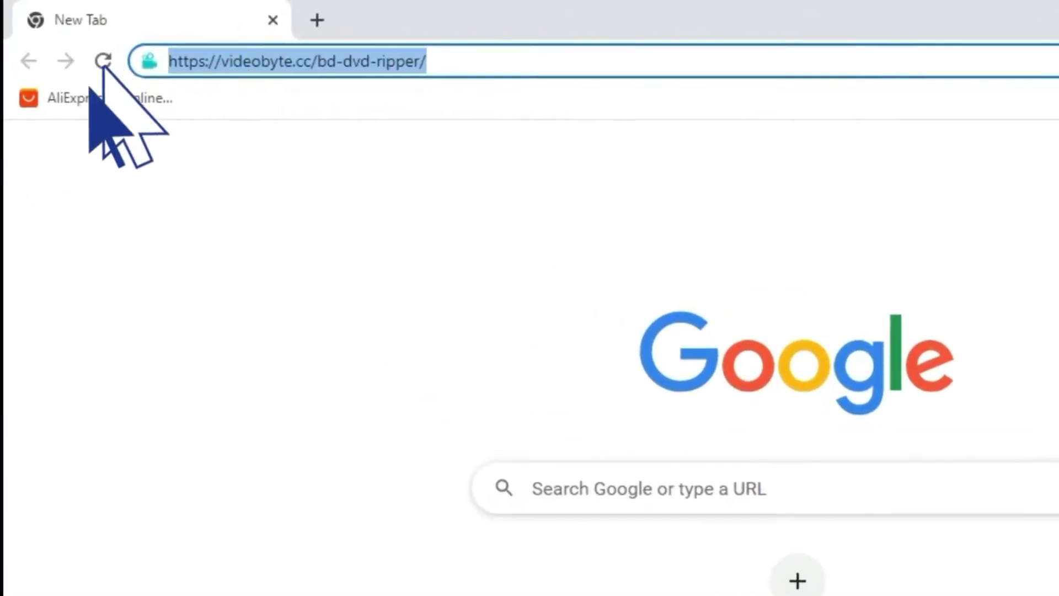
Download the Windows bd-dvd-ripper.exe installer from the VideoByte site and show it in its folder
{"action": "left_click", "coordinate": [104, 63]}
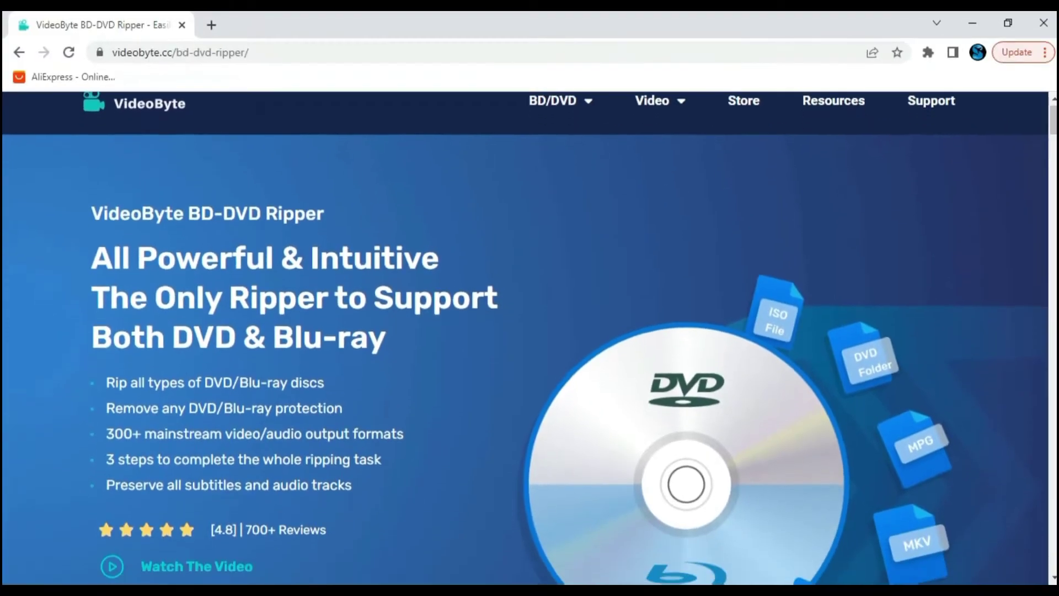
{"action": "scroll", "coordinate": [530, 331], "scroll_direction": "down", "scroll_amount": 3}
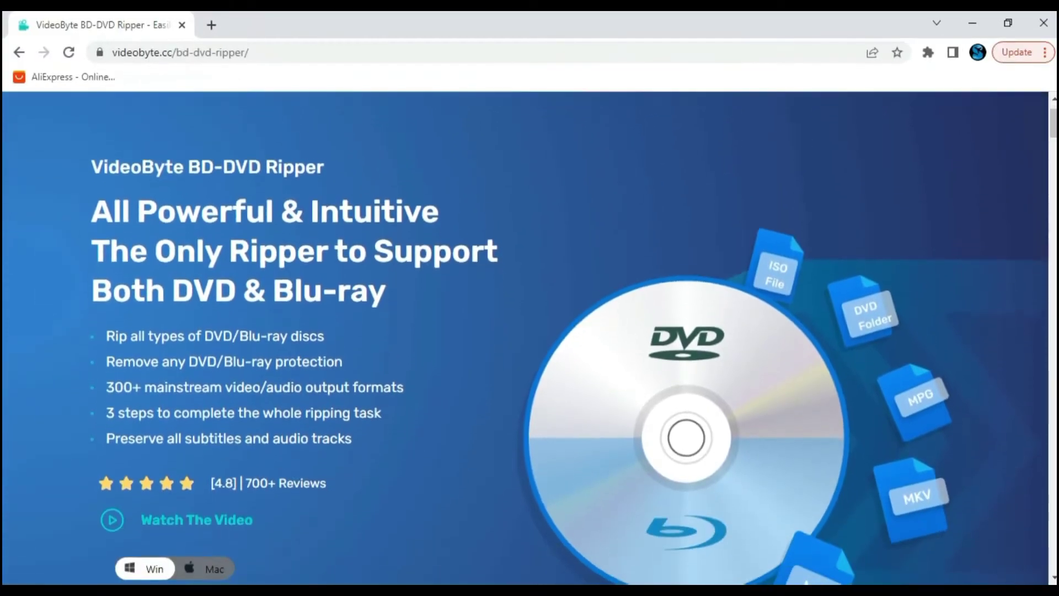
{"action": "scroll", "coordinate": [530, 331], "scroll_direction": "down", "scroll_amount": 3}
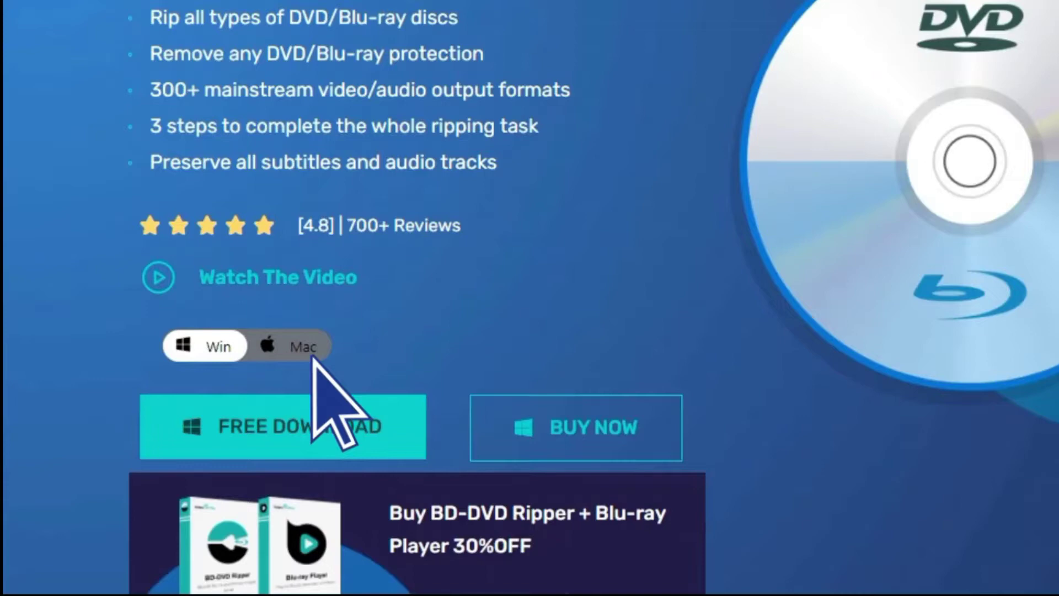
{"action": "left_click", "coordinate": [214, 318]}
{"action": "left_click", "coordinate": [222, 333]}
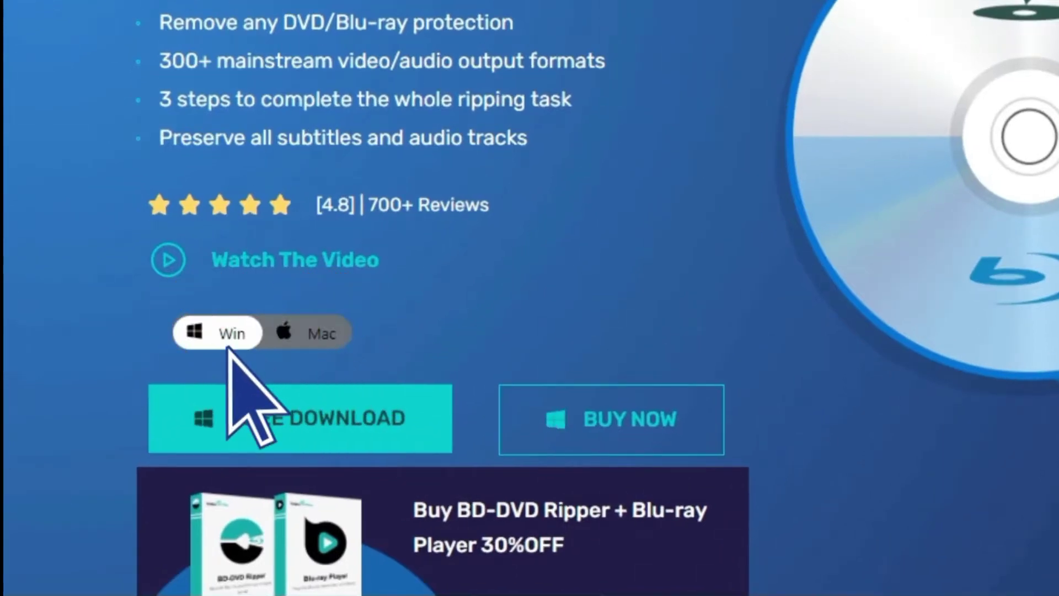
{"action": "left_click", "coordinate": [348, 419]}
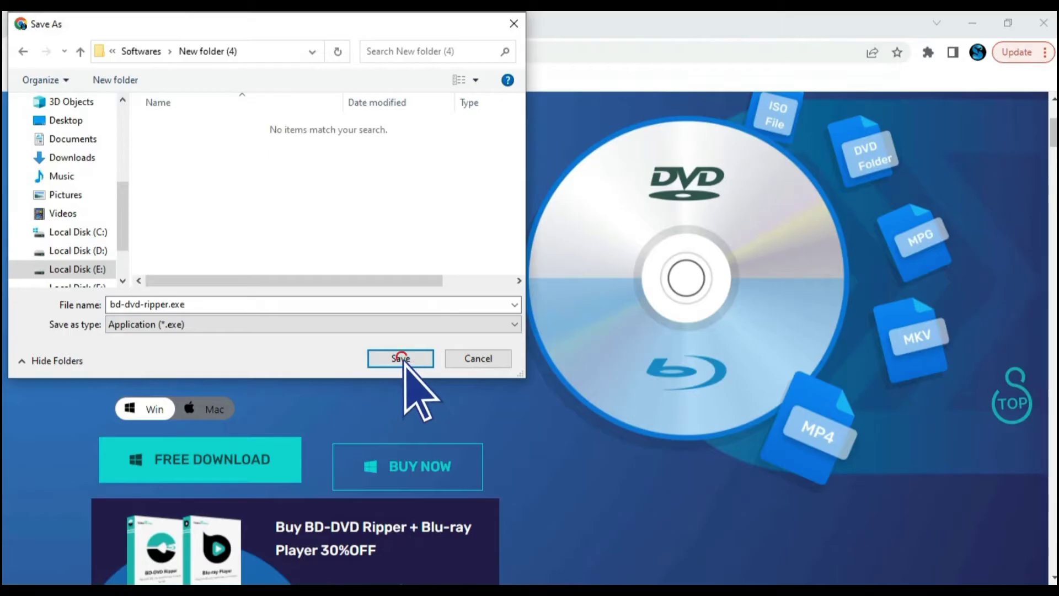
{"action": "left_click", "coordinate": [401, 358]}
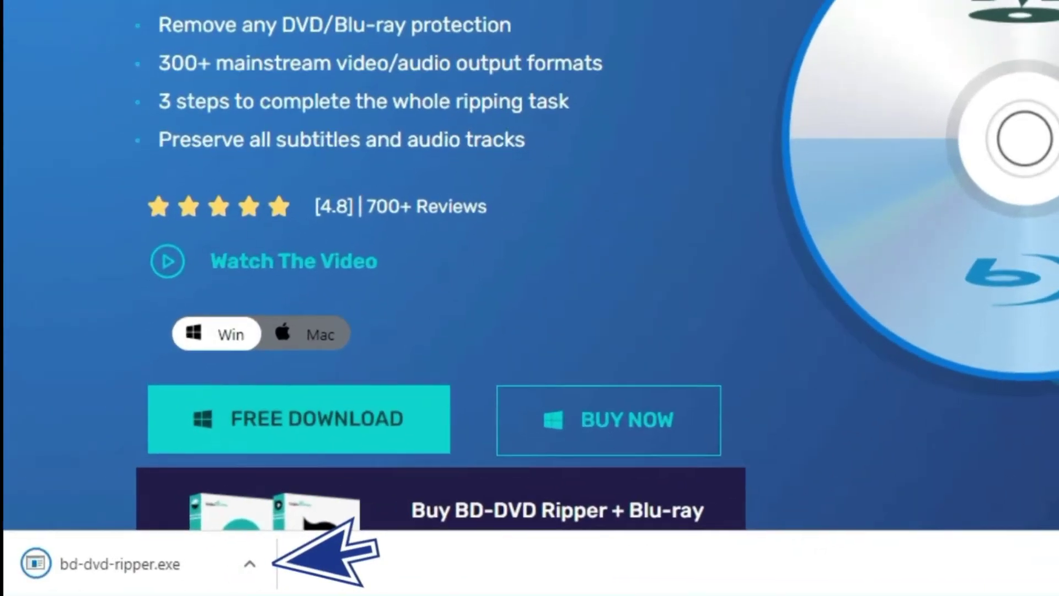
{"action": "left_click", "coordinate": [250, 564]}
{"action": "left_click", "coordinate": [301, 478]}
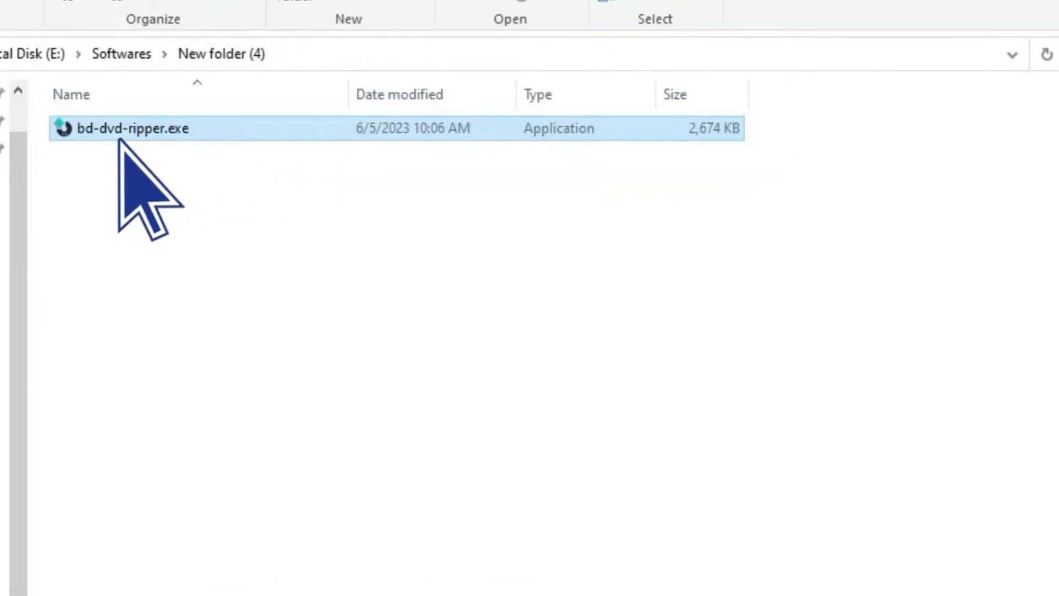
Run bd-dvd-ripper.exe and install VideoByte BD-DVD Ripper with English as the language
{"action": "right_click", "coordinate": [121, 133]}
{"action": "left_click", "coordinate": [179, 143]}
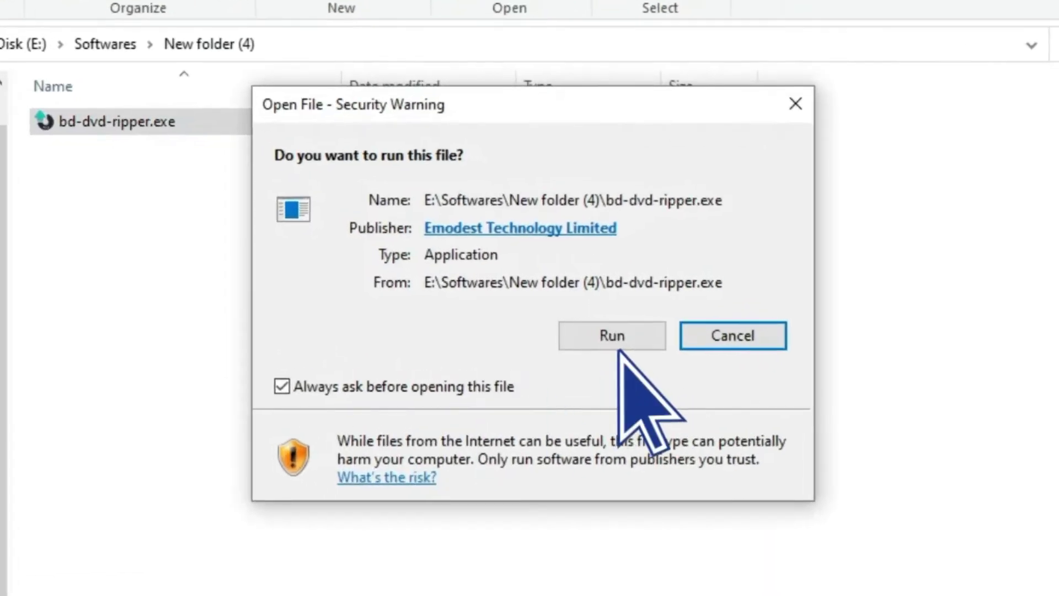
{"action": "left_click", "coordinate": [582, 322]}
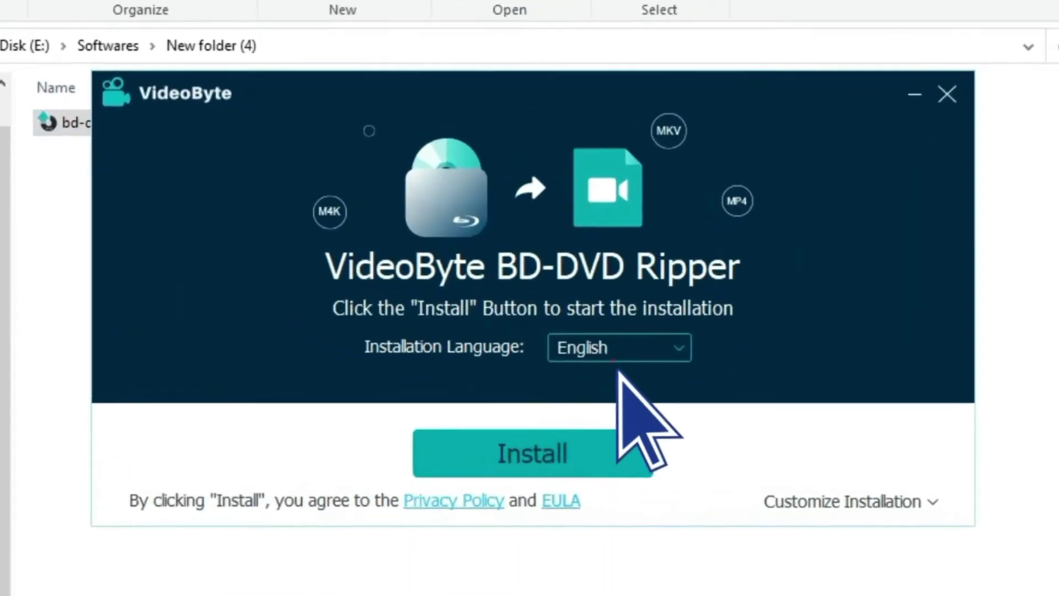
{"action": "left_click", "coordinate": [620, 347]}
{"action": "left_click", "coordinate": [580, 379]}
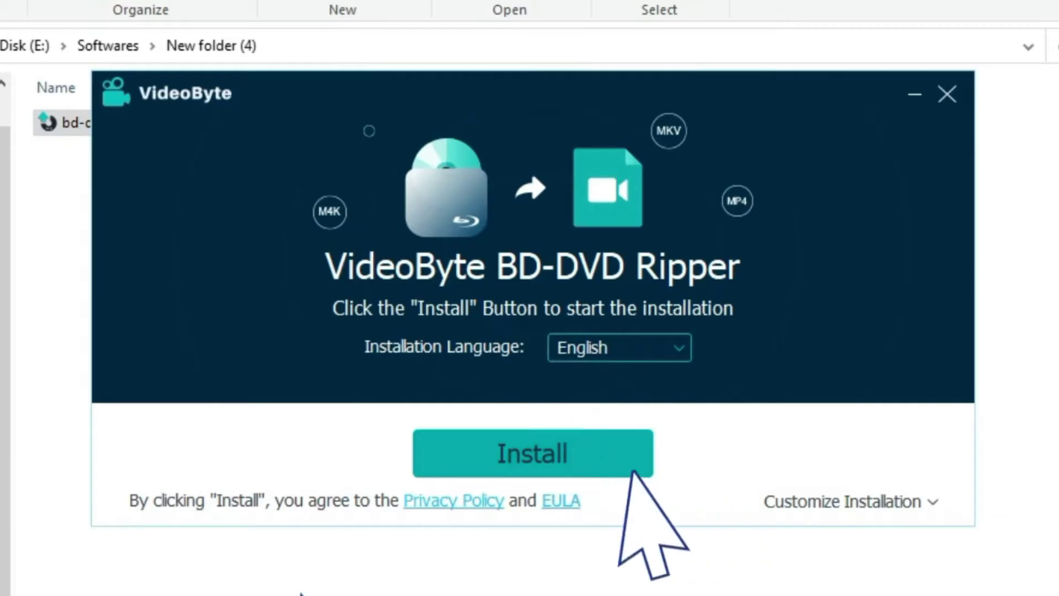
{"action": "left_click", "coordinate": [538, 454]}
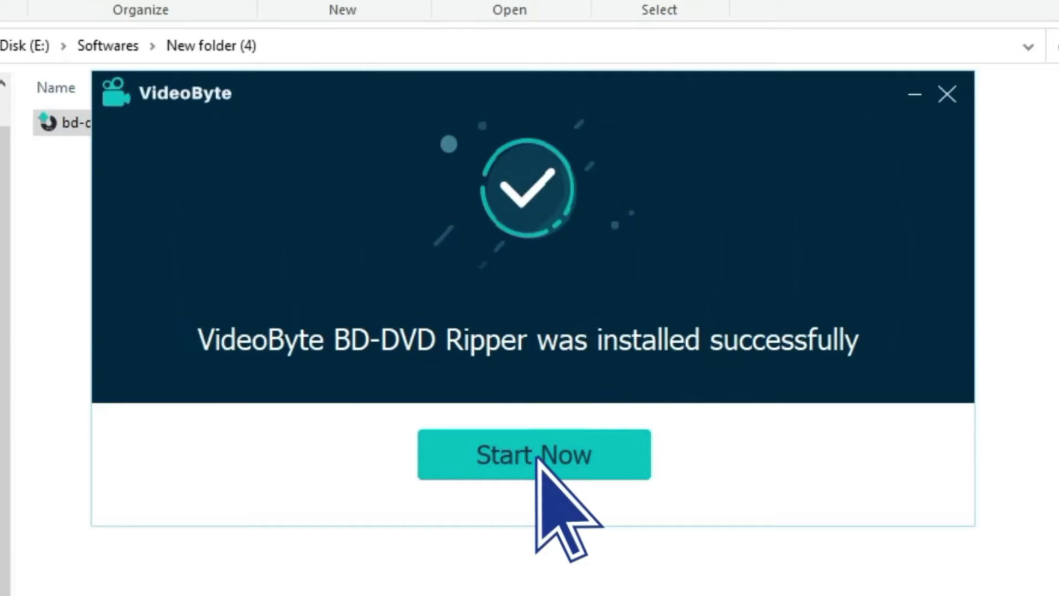
Launch the newly installed ripper and dismiss the '3 Steps to Get Started Quickly' guide
{"action": "left_click", "coordinate": [538, 459]}
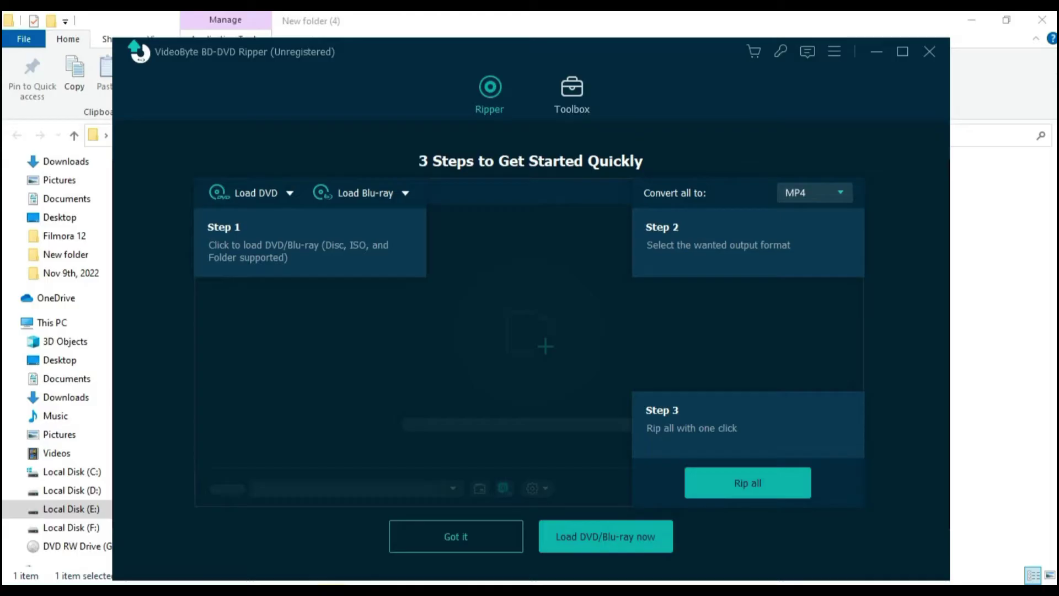
{"action": "left_click", "coordinate": [463, 537]}
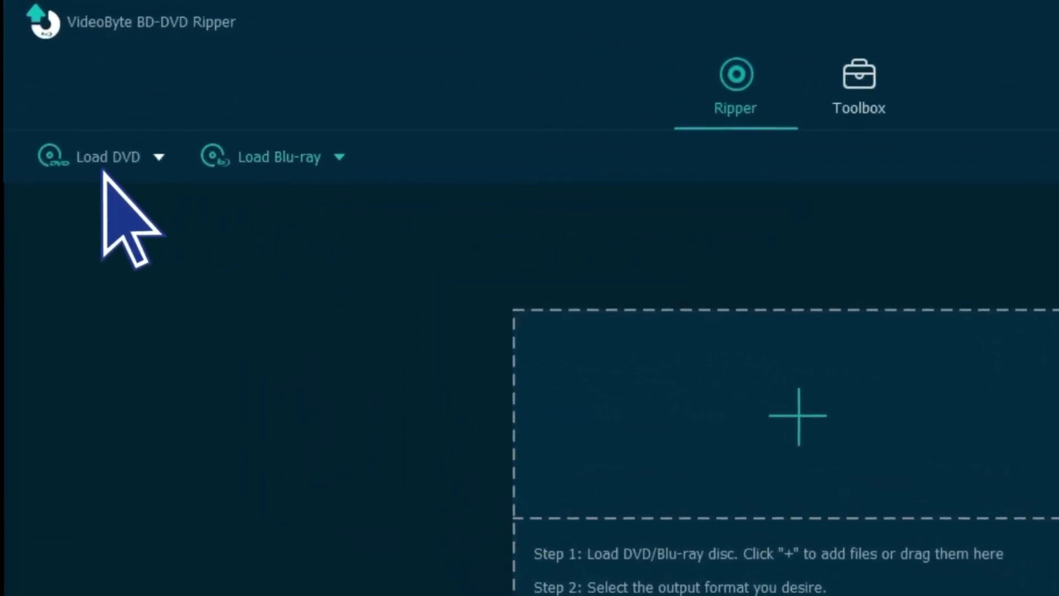
Load the DVD with Main Title selected and 'Show movies based on chapters' unchecked
{"action": "left_click", "coordinate": [104, 165]}
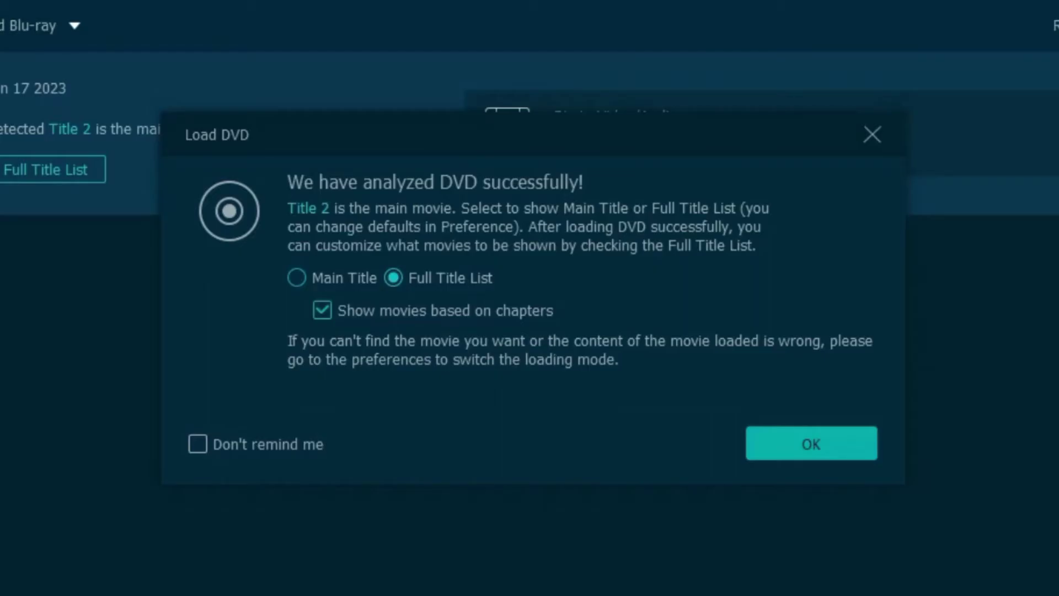
{"action": "left_click", "coordinate": [296, 278]}
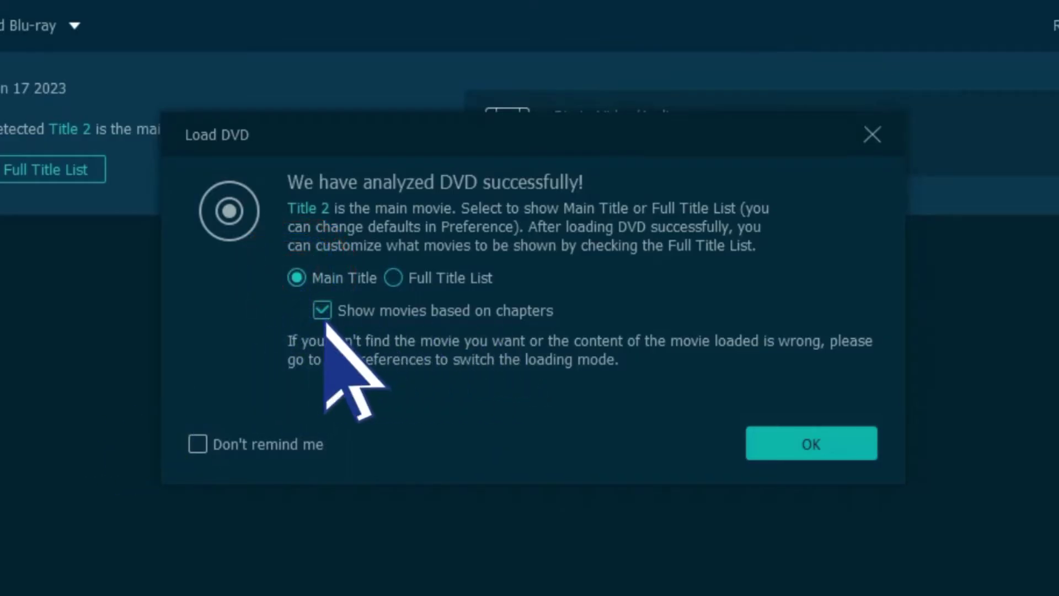
{"action": "left_click", "coordinate": [323, 309]}
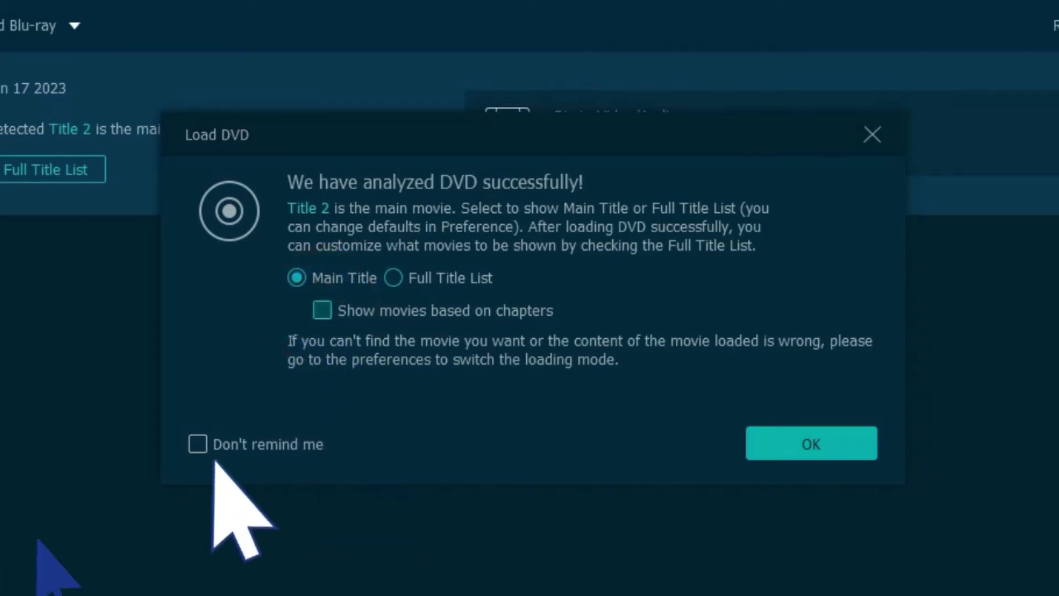
{"action": "left_click", "coordinate": [198, 444]}
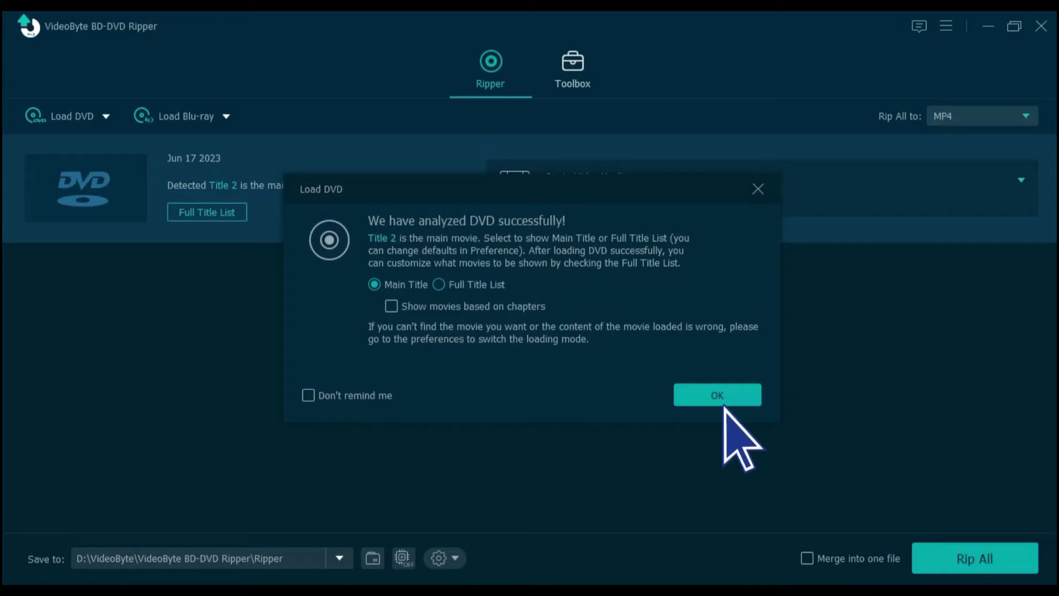
Confirm the DVD loading choices and rename Title 2 to 'My video'
{"action": "left_click", "coordinate": [718, 394]}
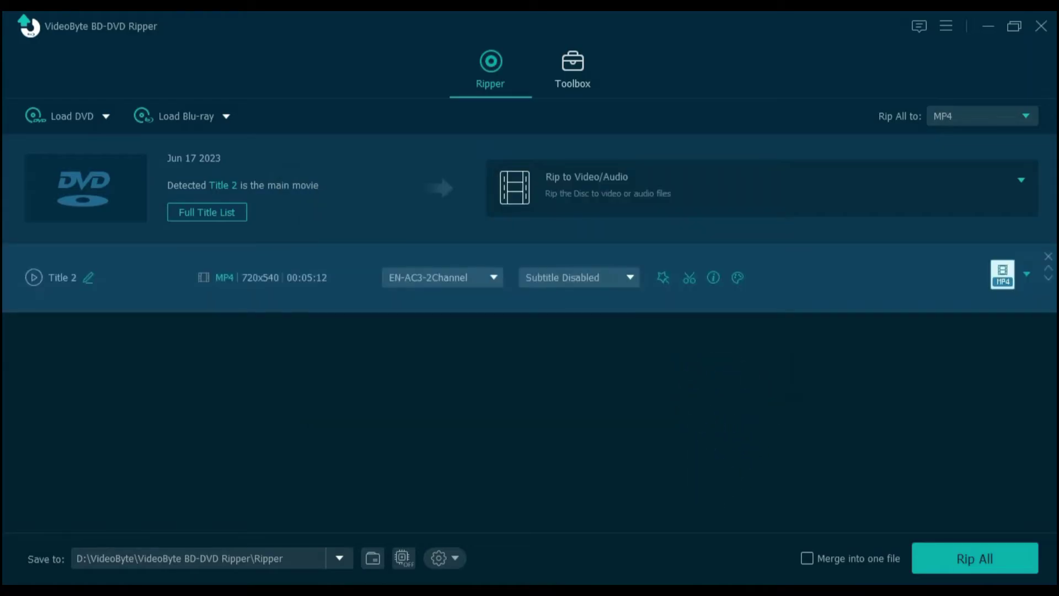
{"action": "left_click", "coordinate": [88, 277]}
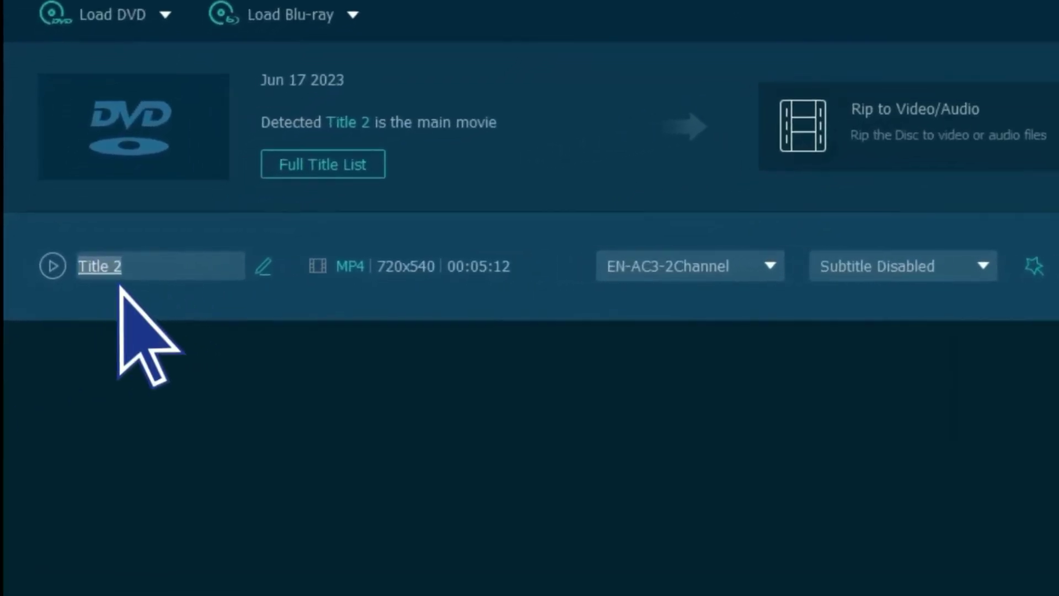
{"action": "double_click", "coordinate": [106, 266]}
{"action": "type", "text": "My video"}
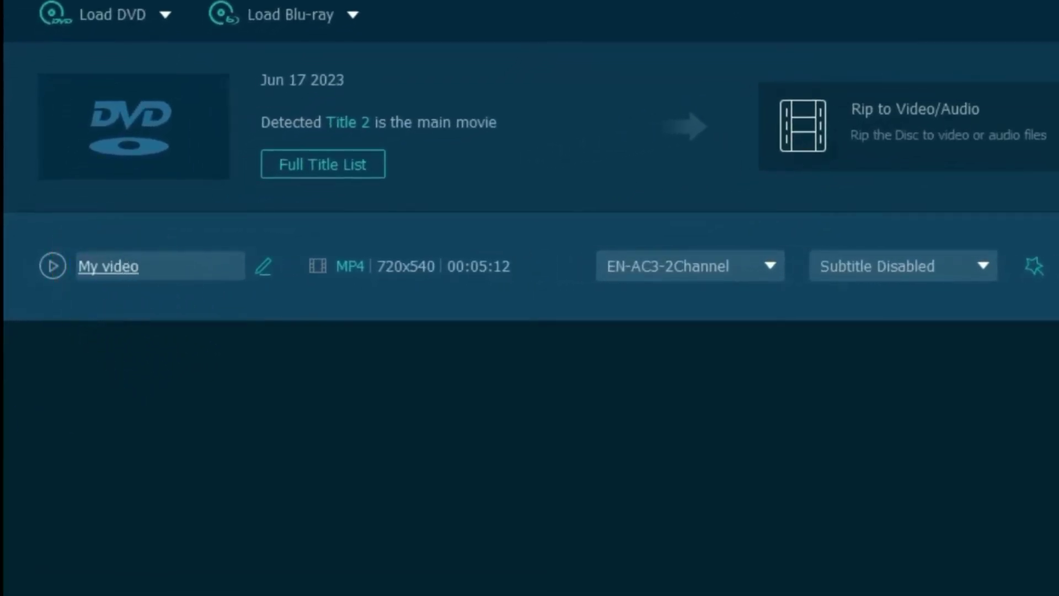
{"action": "key", "text": "Return"}
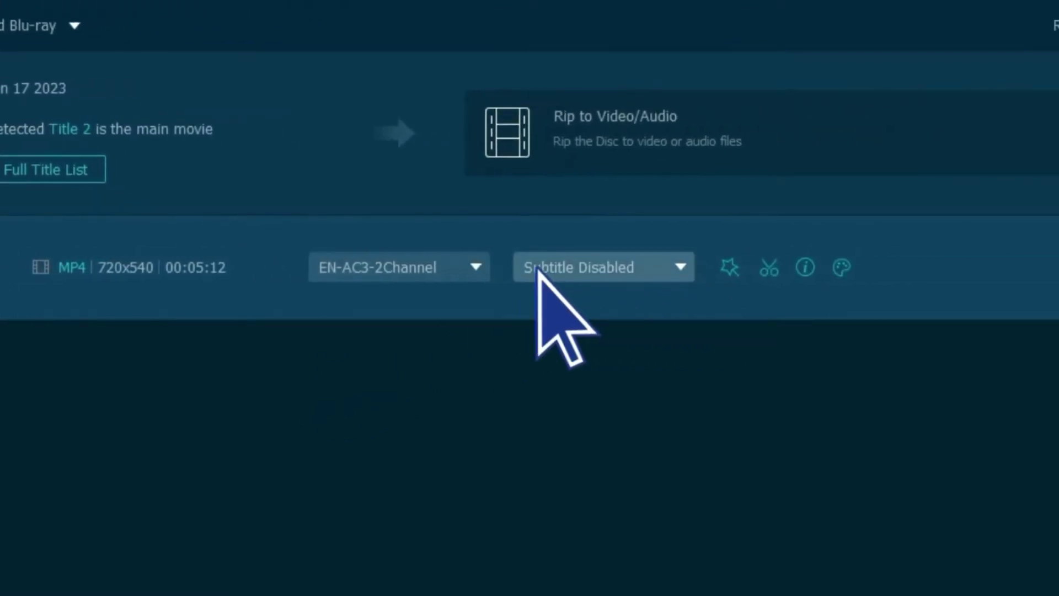
Review the subtitle and audio track lists for My video without changing them
{"action": "left_click", "coordinate": [538, 268]}
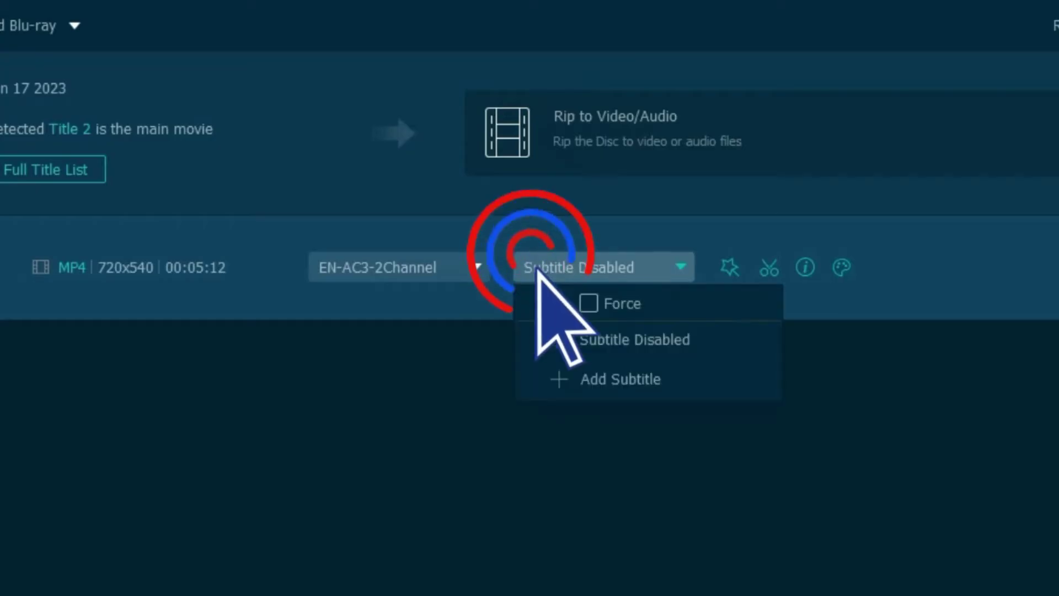
{"action": "left_click", "coordinate": [394, 299]}
{"action": "left_click", "coordinate": [380, 267]}
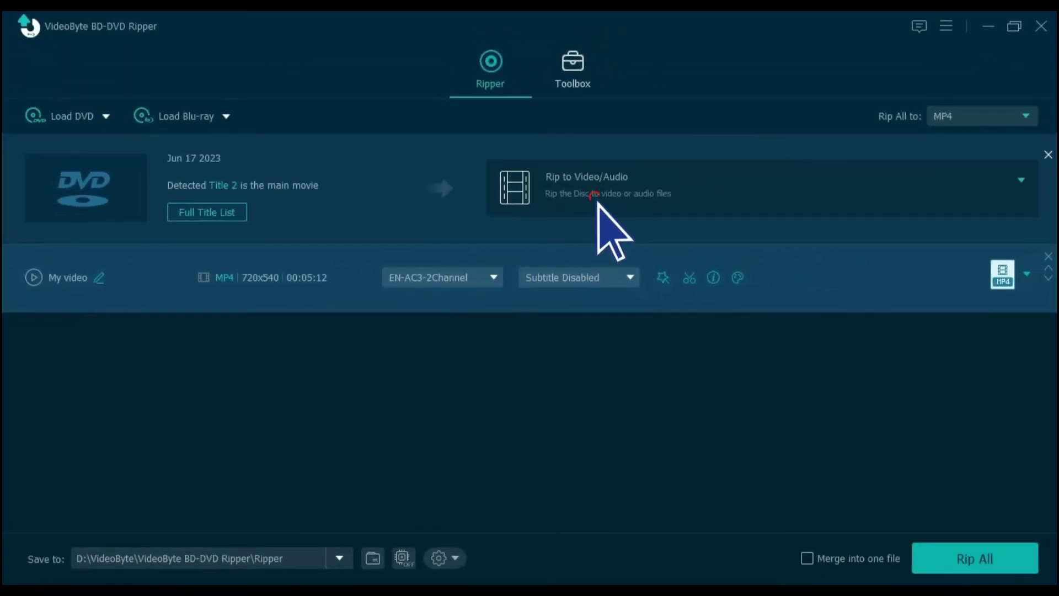
Keep ripping to video files and browse the MKV and 5K/8K Video format presets
{"action": "left_click", "coordinate": [596, 199]}
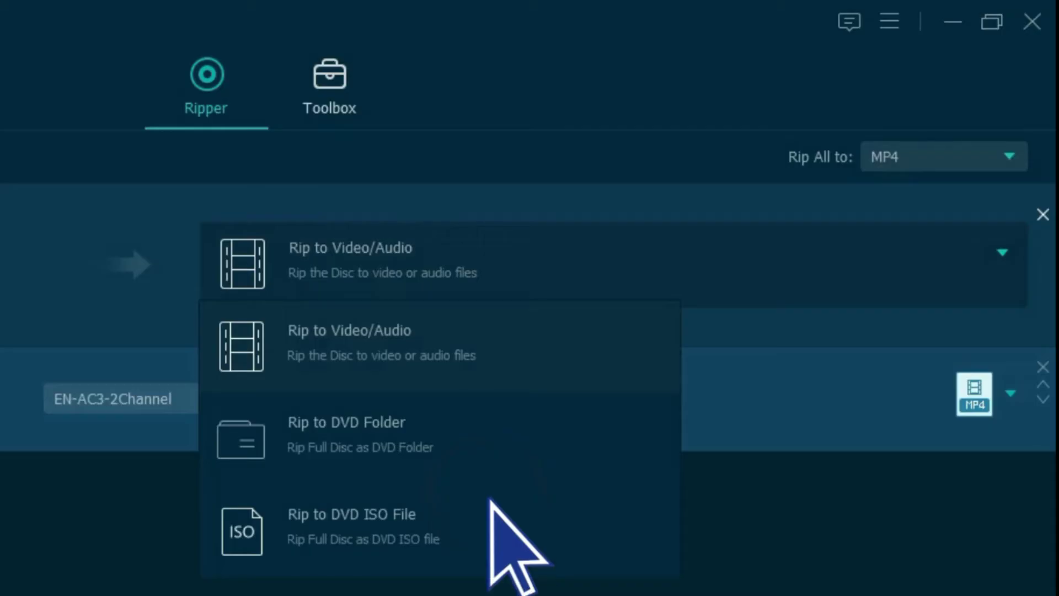
{"action": "left_click", "coordinate": [438, 349]}
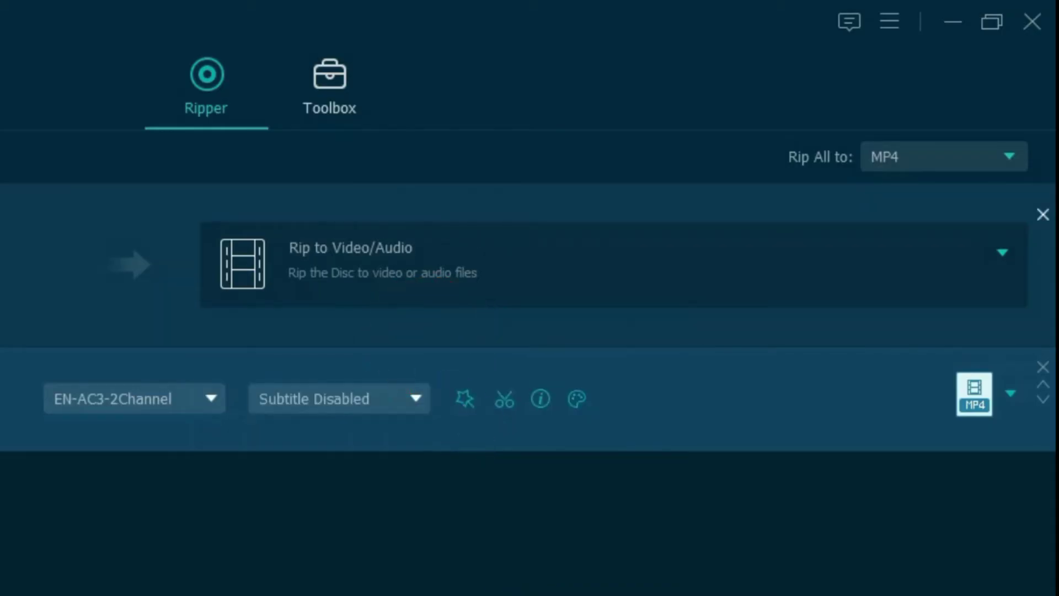
{"action": "left_click", "coordinate": [929, 158]}
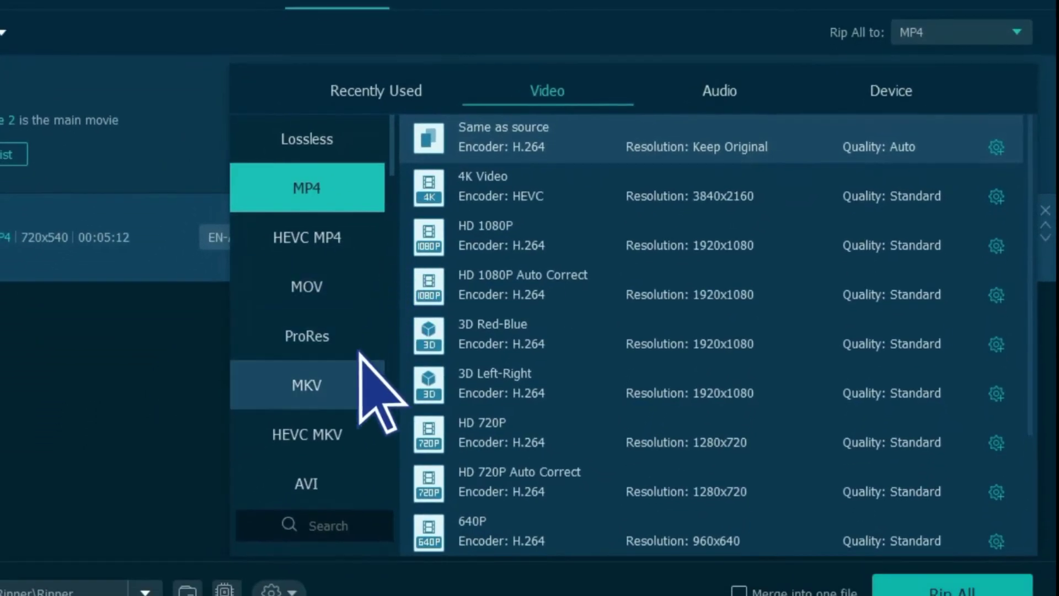
{"action": "left_click", "coordinate": [346, 390]}
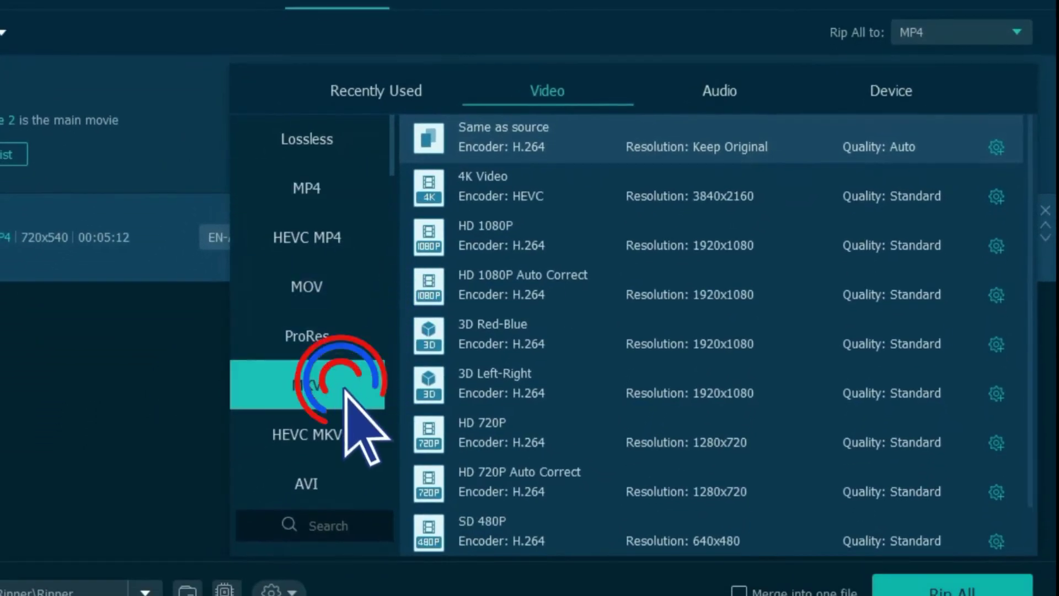
{"action": "scroll", "coordinate": [344, 439], "scroll_direction": "down", "scroll_amount": 3}
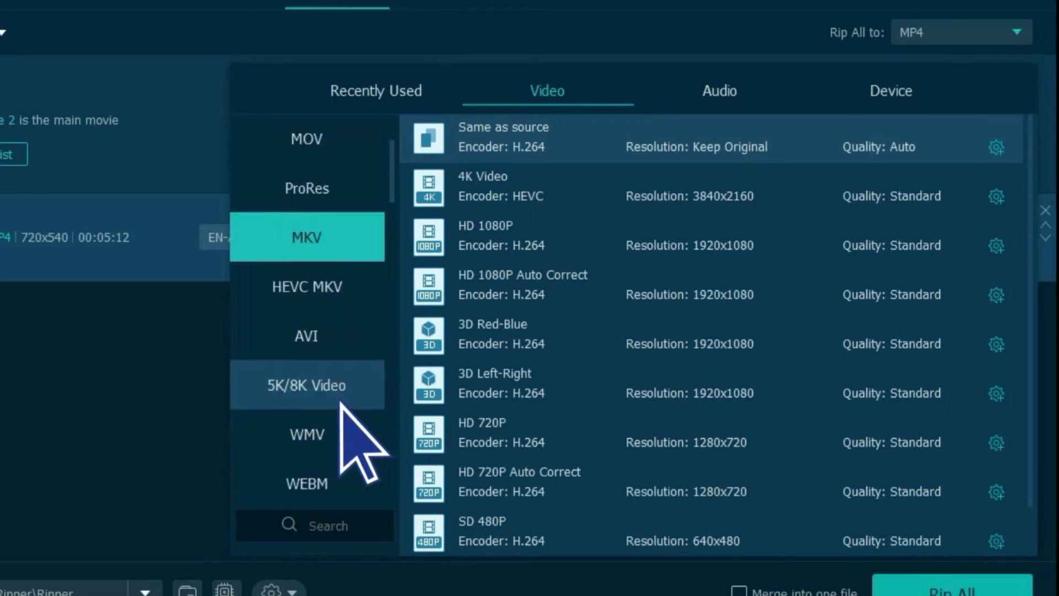
{"action": "left_click", "coordinate": [306, 335]}
{"action": "left_click", "coordinate": [311, 385]}
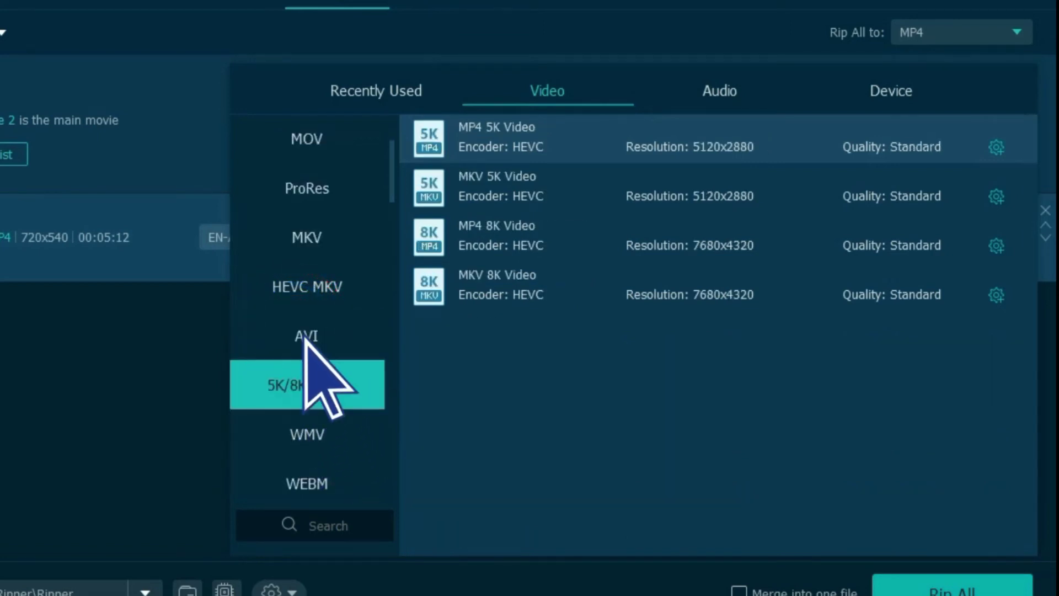
{"action": "scroll", "coordinate": [310, 384], "scroll_direction": "down", "scroll_amount": 5}
{"action": "scroll", "coordinate": [311, 385], "scroll_direction": "down", "scroll_amount": 4}
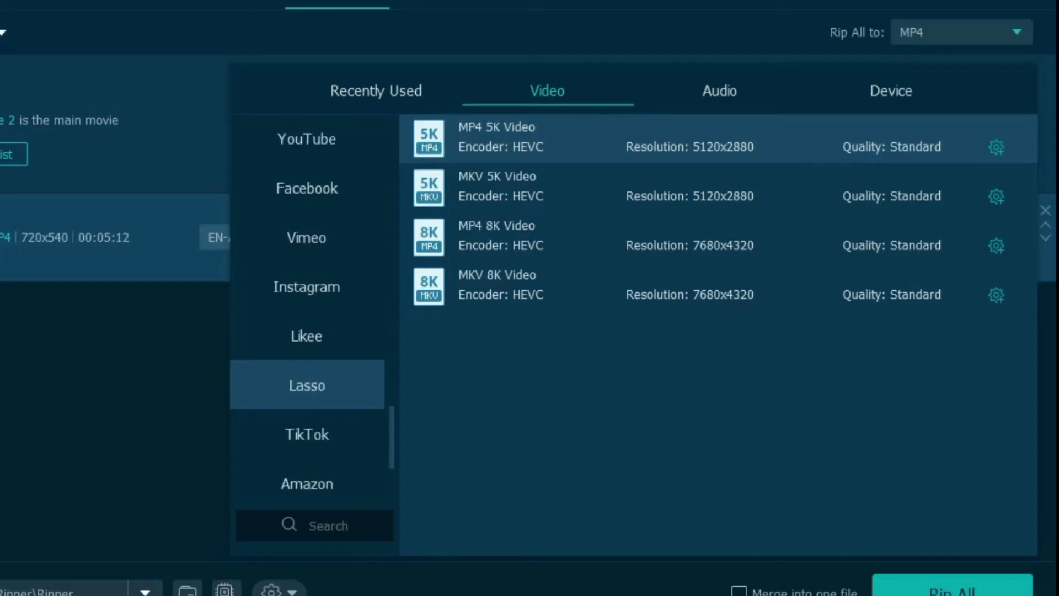
{"action": "scroll", "coordinate": [310, 385], "scroll_direction": "up", "scroll_amount": 5}
{"action": "scroll", "coordinate": [311, 248], "scroll_direction": "up", "scroll_amount": 5}
Browse the Audio and Device presets, then reselect MP4 and close the format list
{"action": "left_click", "coordinate": [313, 192]}
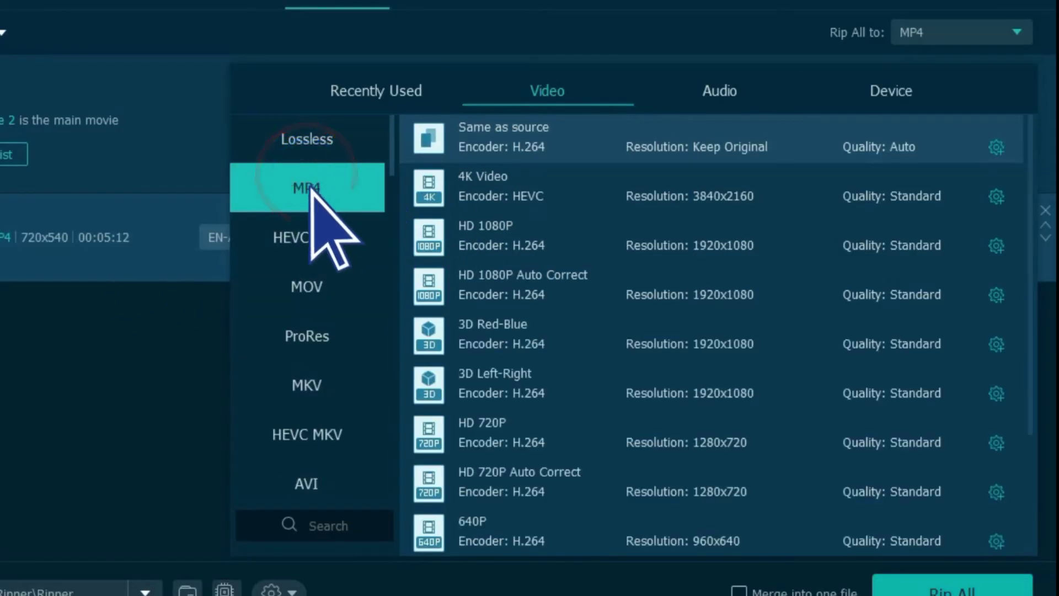
{"action": "left_click", "coordinate": [342, 131]}
{"action": "key", "text": "Right"}
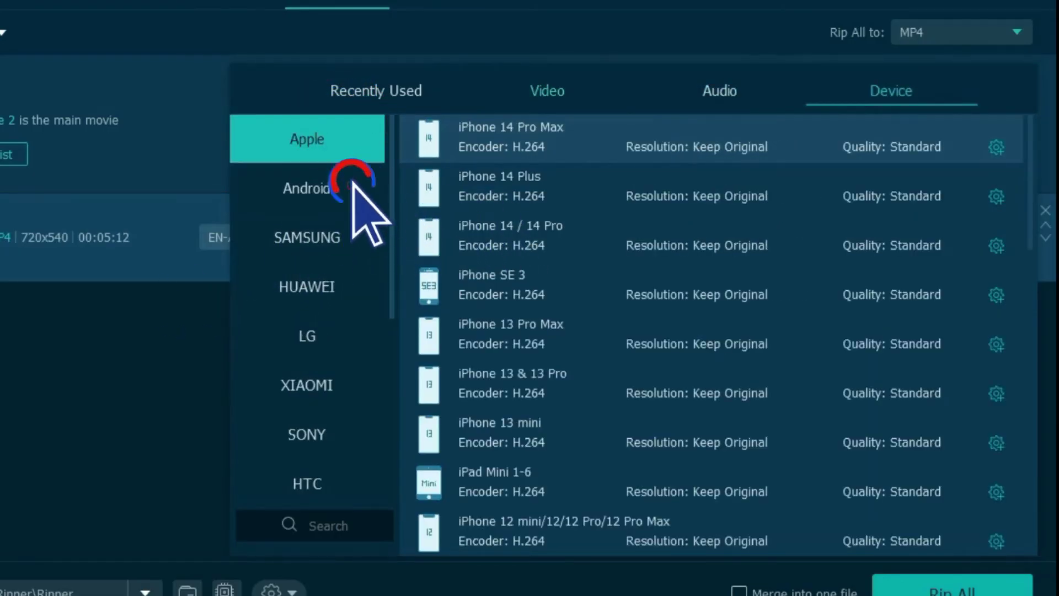
{"action": "left_click", "coordinate": [353, 184]}
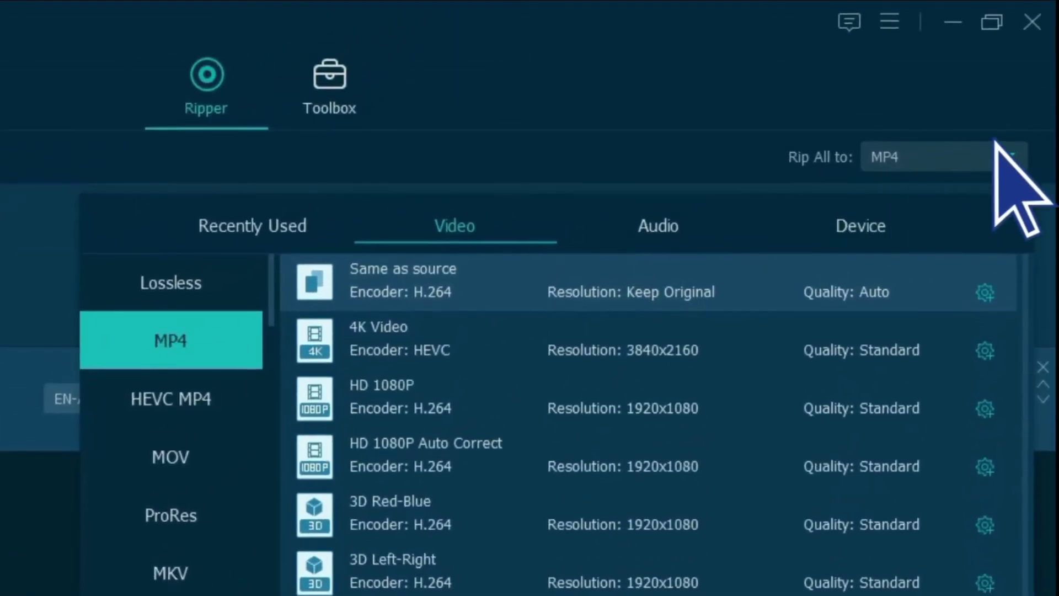
{"action": "left_click", "coordinate": [960, 157]}
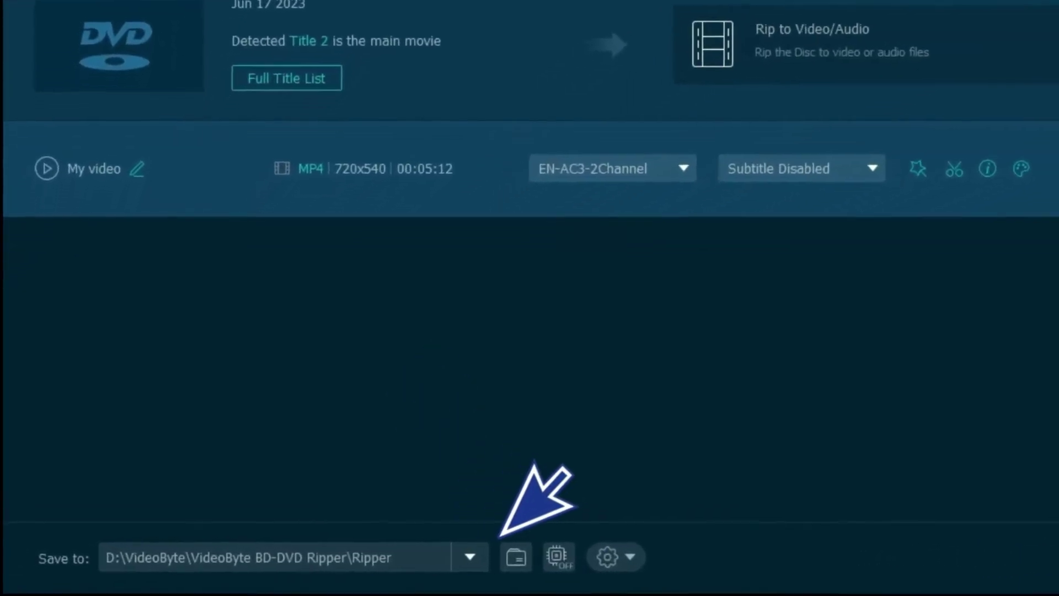
Set the Ripper folder as the Save to location and open the Preference window
{"action": "left_click", "coordinate": [439, 557]}
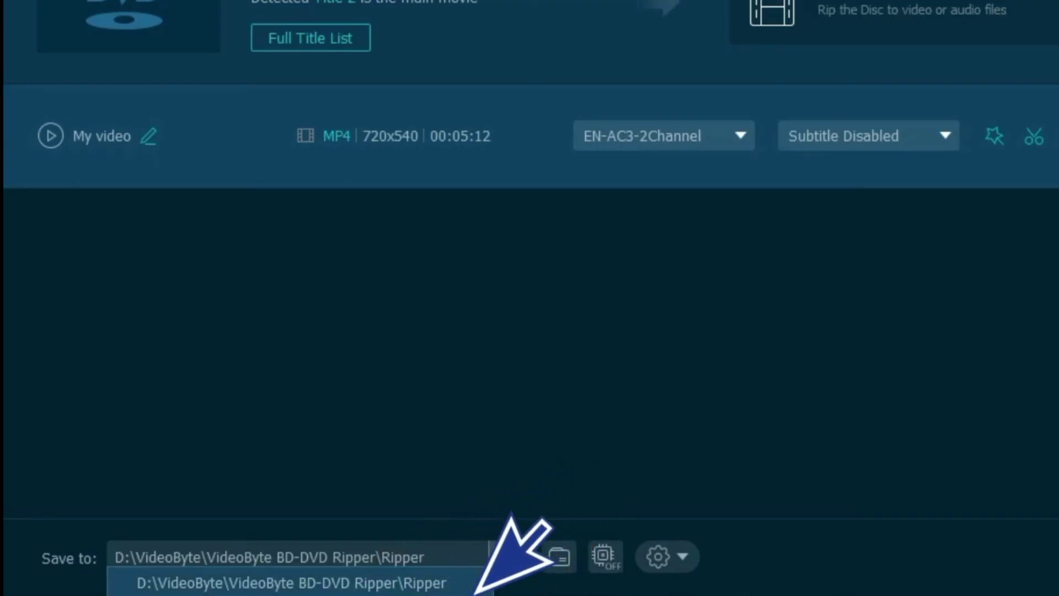
{"action": "left_click", "coordinate": [558, 557]}
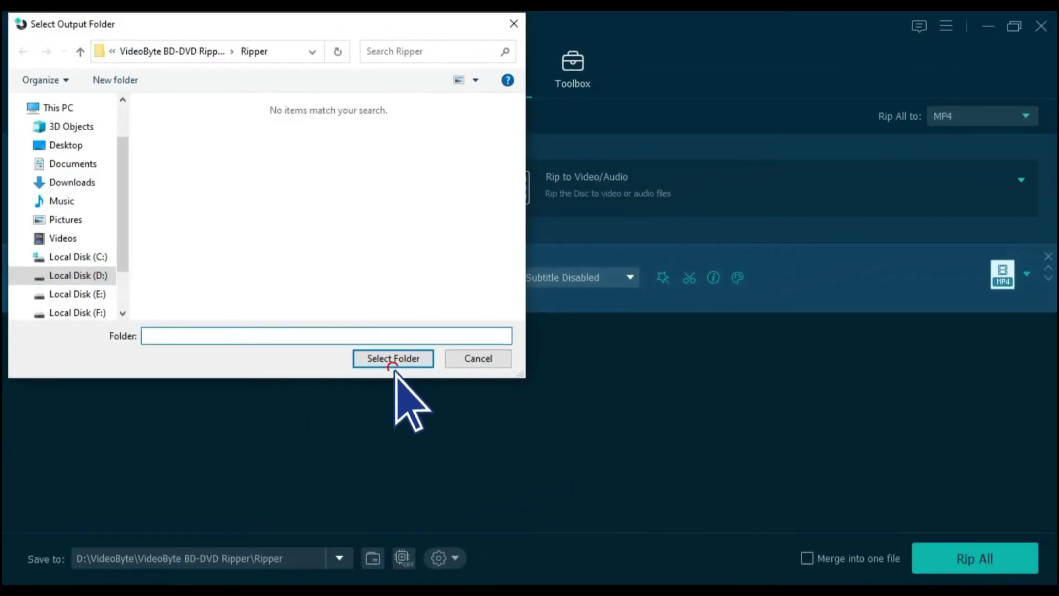
{"action": "left_click", "coordinate": [394, 359]}
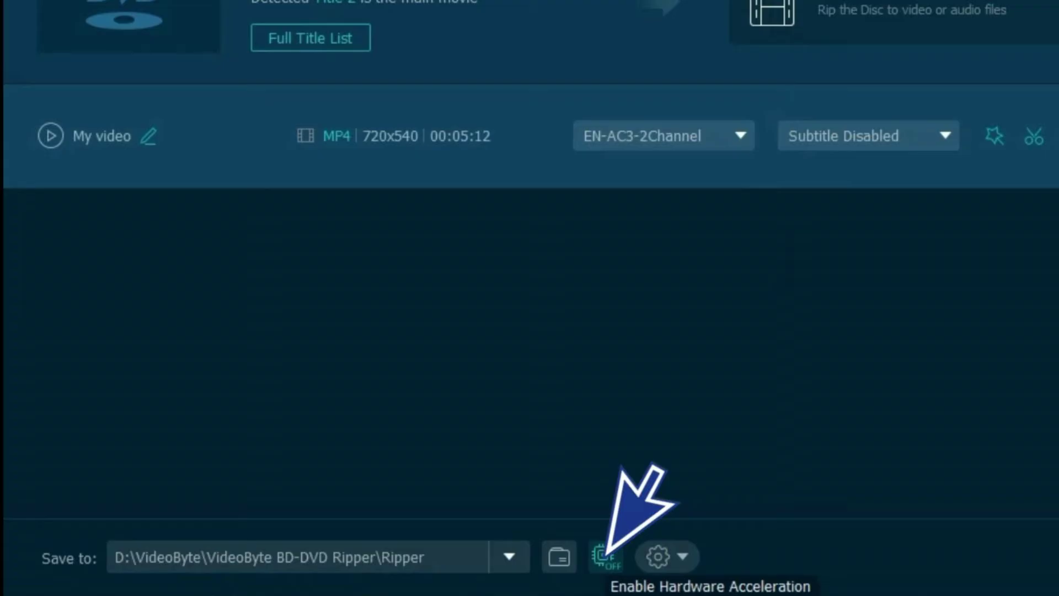
{"action": "left_click", "coordinate": [659, 557]}
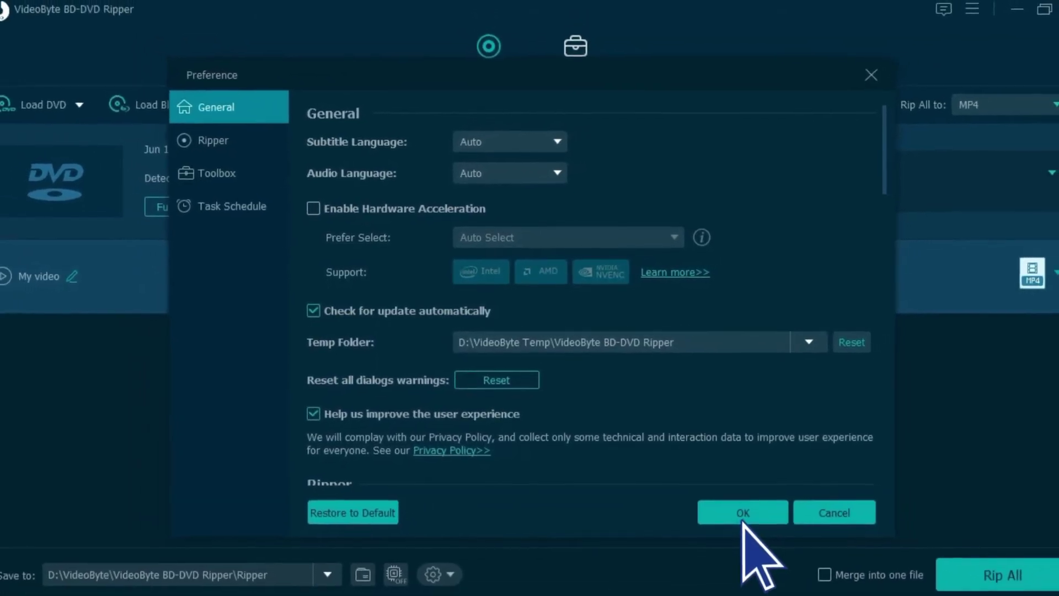
Accept the General preferences with hardware acceleration left unchecked
{"action": "left_click", "coordinate": [744, 514]}
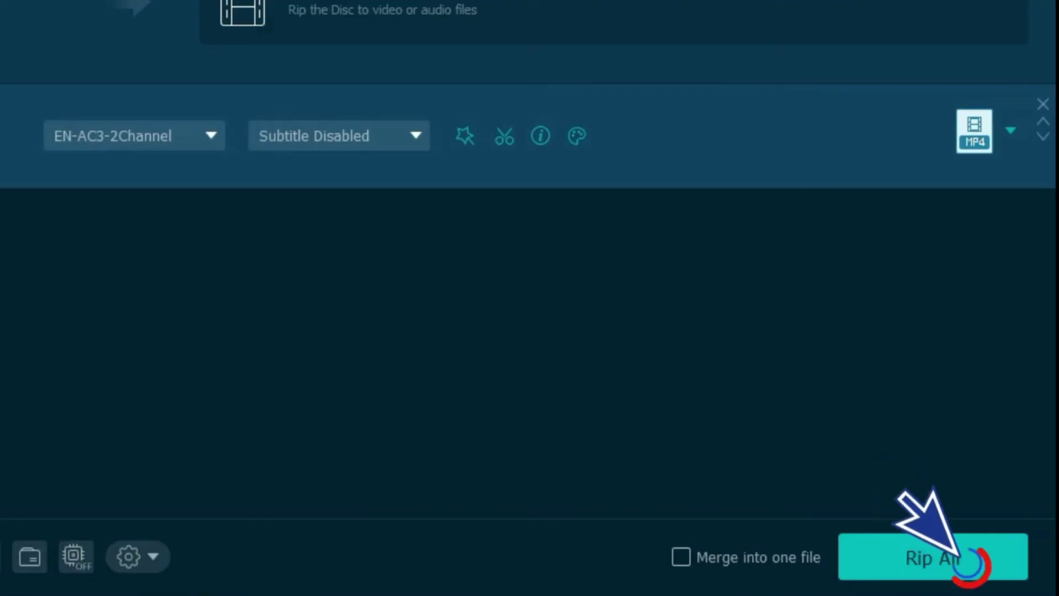
Rip My video to MP4, then play My video.mp4 in QQPlayer and seek ahead
{"action": "left_click", "coordinate": [933, 556]}
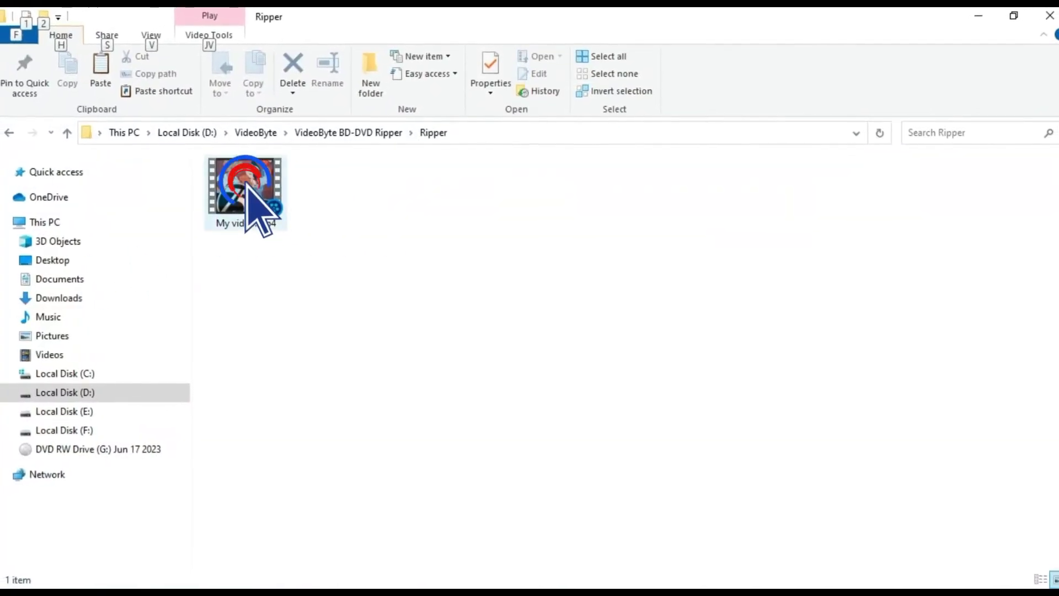
{"action": "double_click", "coordinate": [249, 209]}
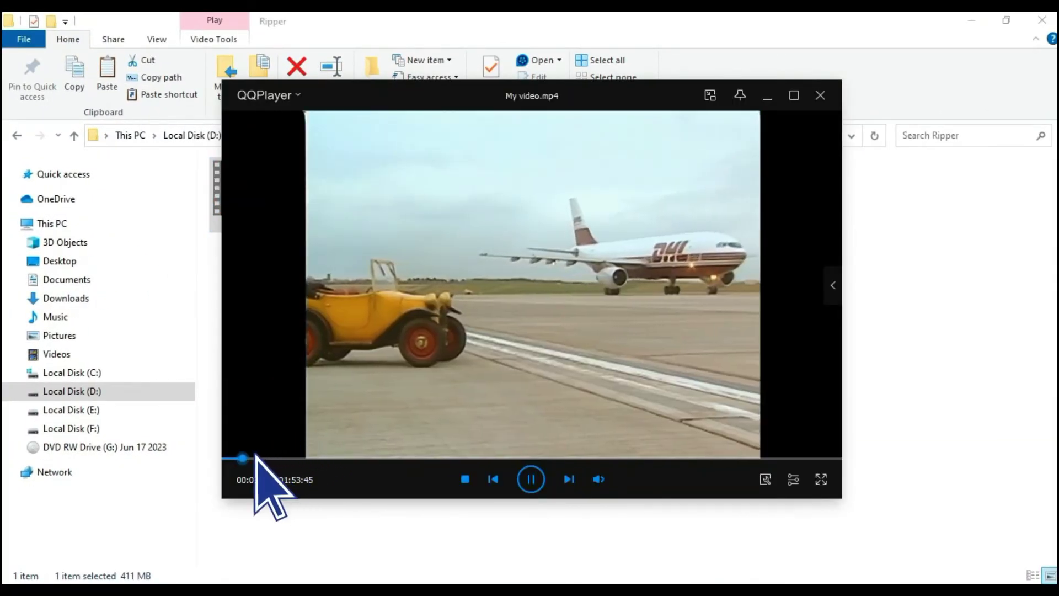
{"action": "left_click", "coordinate": [248, 457]}
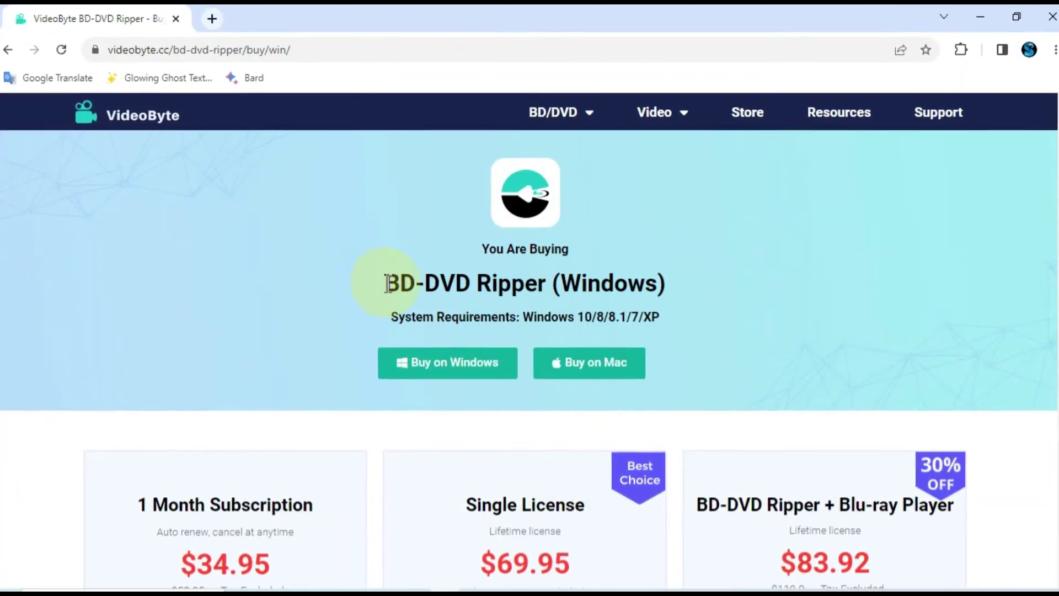
{"action": "left_click_drag", "start_coordinate": [383, 285], "coordinate": [666, 283]}
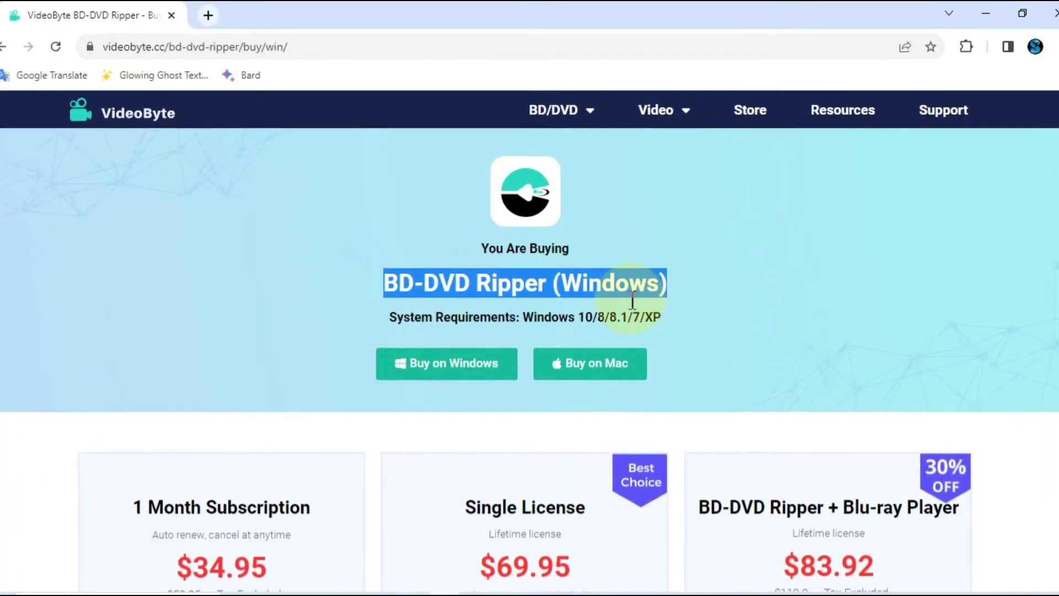
{"action": "left_click", "coordinate": [290, 414]}
{"action": "scroll", "coordinate": [145, 477], "scroll_direction": "down", "scroll_amount": 2}
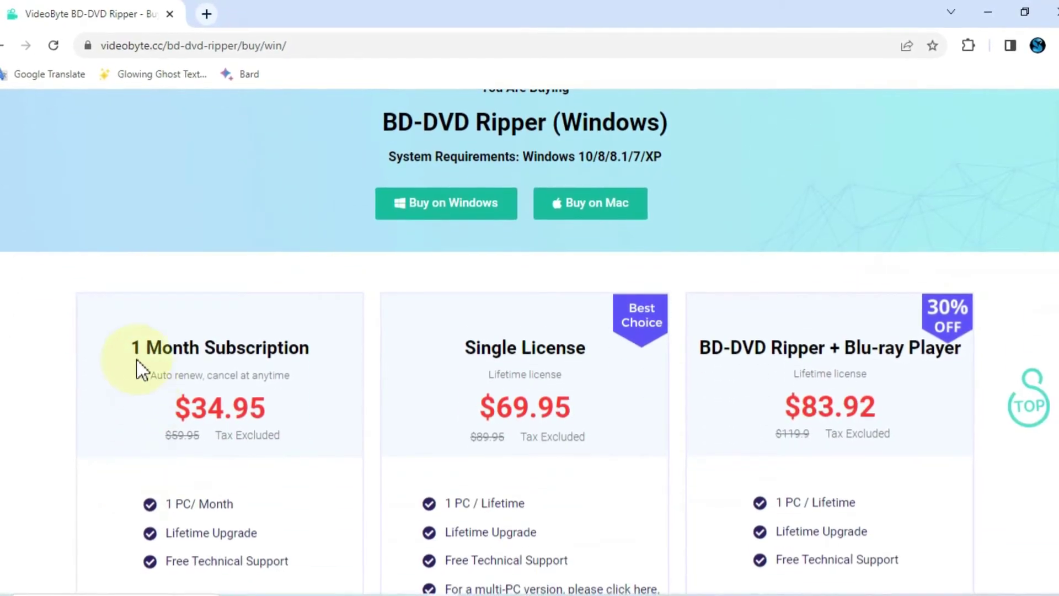
{"action": "left_click_drag", "start_coordinate": [133, 348], "coordinate": [263, 364]}
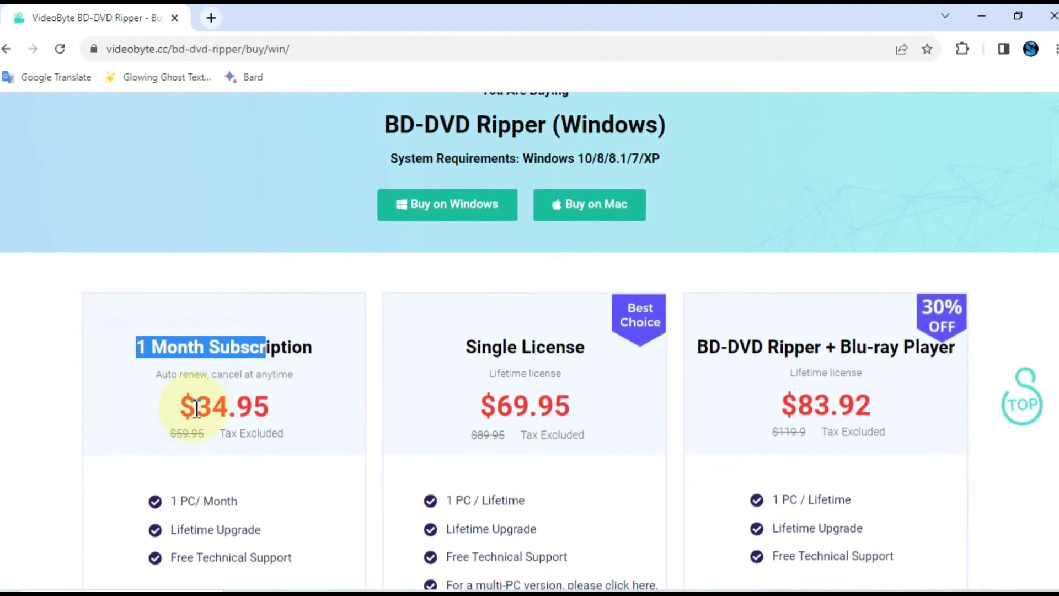
{"action": "left_click_drag", "start_coordinate": [180, 405], "coordinate": [272, 410]}
{"action": "scroll", "coordinate": [260, 420], "scroll_direction": "down", "scroll_amount": 2}
{"action": "scroll", "coordinate": [261, 420], "scroll_direction": "down", "scroll_amount": 1}
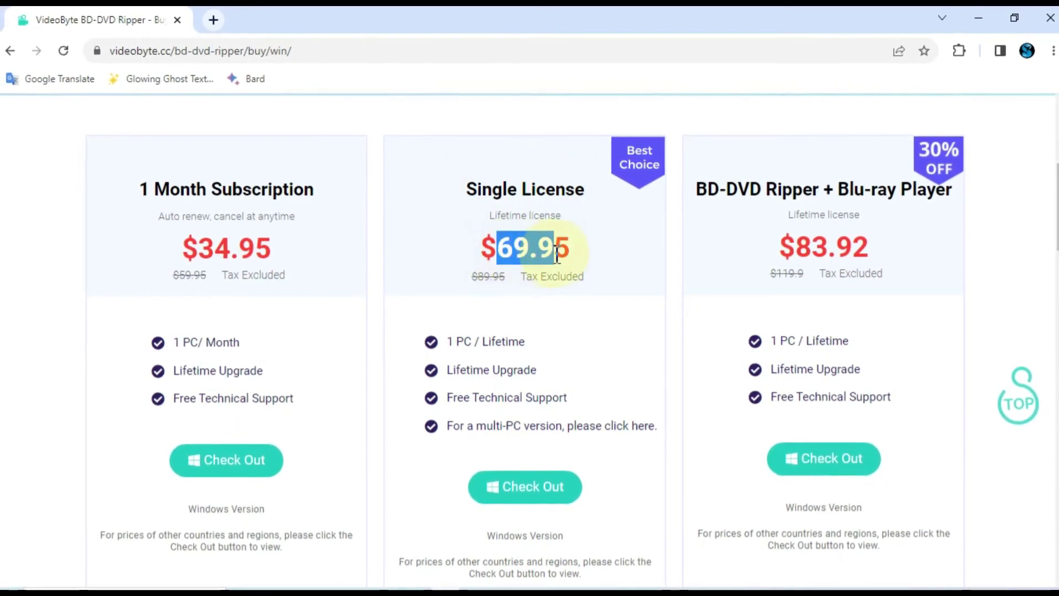
{"action": "left_click", "coordinate": [523, 292]}
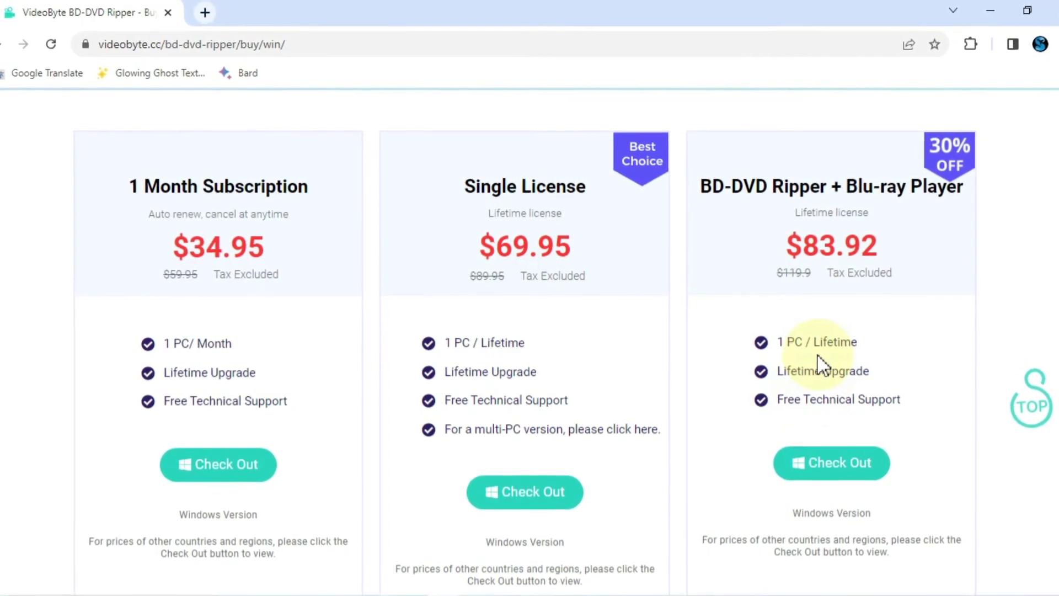
{"action": "scroll", "coordinate": [818, 364], "scroll_direction": "up", "scroll_amount": 3}
{"action": "scroll", "coordinate": [819, 364], "scroll_direction": "up", "scroll_amount": 3}
{"action": "scroll", "coordinate": [817, 365], "scroll_direction": "up", "scroll_amount": 2}
{"action": "scroll", "coordinate": [817, 364], "scroll_direction": "up", "scroll_amount": 2}
{"action": "scroll", "coordinate": [813, 365], "scroll_direction": "down", "scroll_amount": 5}
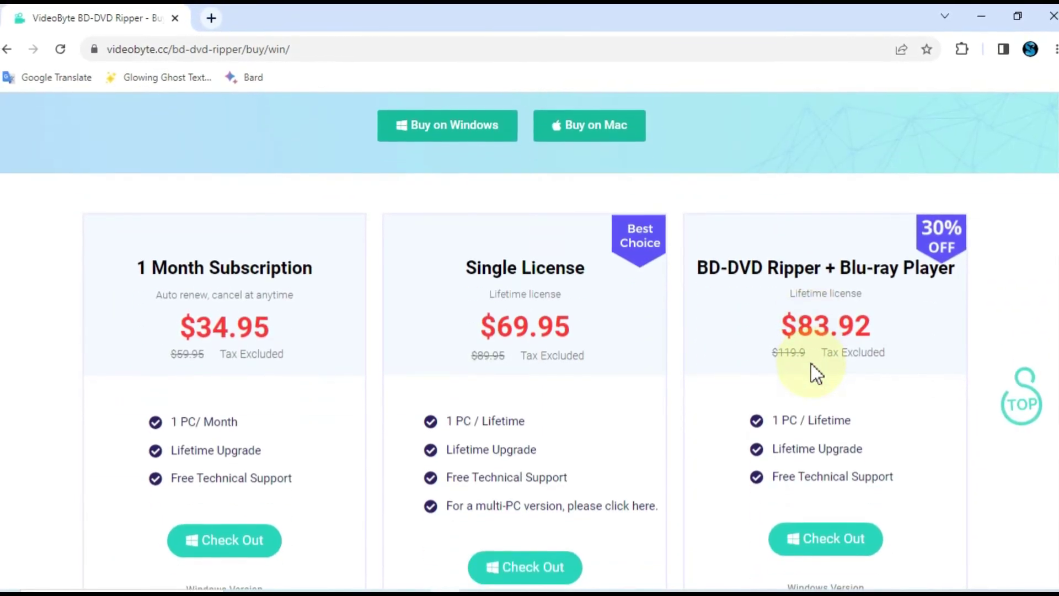
{"action": "scroll", "coordinate": [811, 363], "scroll_direction": "down", "scroll_amount": 2}
{"action": "scroll", "coordinate": [811, 364], "scroll_direction": "down", "scroll_amount": 1}
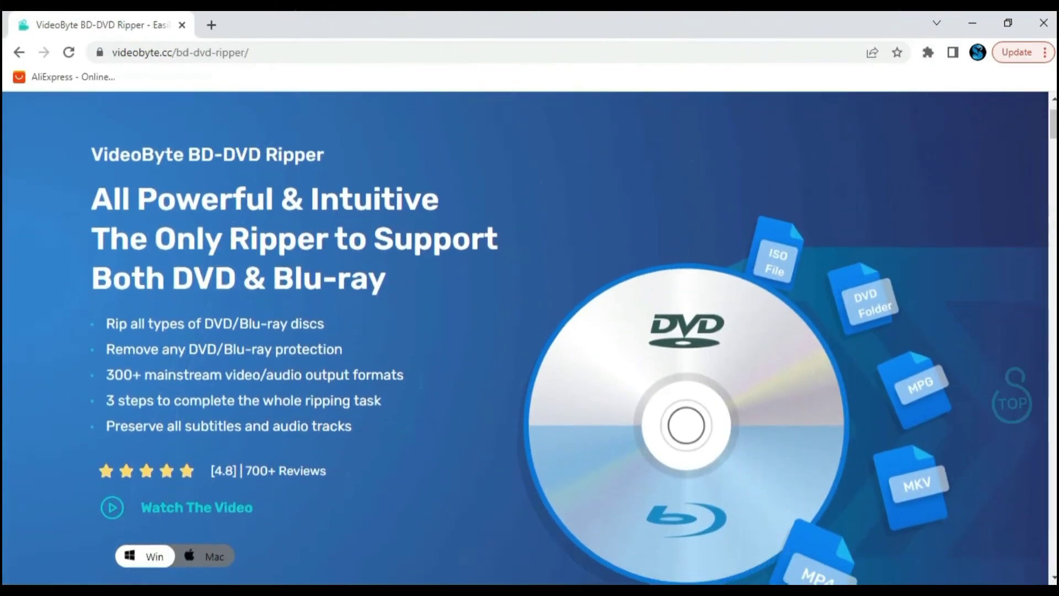
{"action": "scroll", "coordinate": [531, 331], "scroll_direction": "down", "scroll_amount": 2}
{"action": "scroll", "coordinate": [530, 331], "scroll_direction": "down", "scroll_amount": 2}
{"action": "scroll", "coordinate": [530, 331], "scroll_direction": "down", "scroll_amount": 1}
{"action": "scroll", "coordinate": [530, 331], "scroll_direction": "down", "scroll_amount": 1}
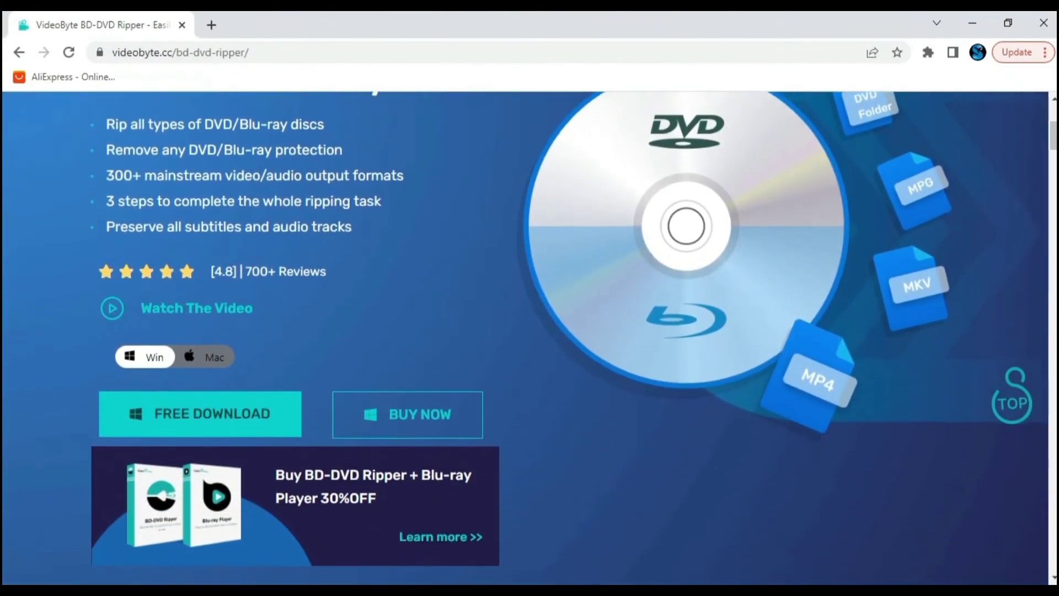
{"action": "scroll", "coordinate": [530, 331], "scroll_direction": "down", "scroll_amount": 1}
{"action": "scroll", "coordinate": [531, 331], "scroll_direction": "down", "scroll_amount": 1}
{"action": "scroll", "coordinate": [530, 331], "scroll_direction": "down", "scroll_amount": 2}
{"action": "scroll", "coordinate": [529, 332], "scroll_direction": "down", "scroll_amount": 2}
{"action": "scroll", "coordinate": [529, 332], "scroll_direction": "down", "scroll_amount": 2}
{"action": "scroll", "coordinate": [530, 331], "scroll_direction": "down", "scroll_amount": 2}
{"action": "scroll", "coordinate": [529, 332], "scroll_direction": "down", "scroll_amount": 2}
{"action": "scroll", "coordinate": [530, 331], "scroll_direction": "down", "scroll_amount": 2}
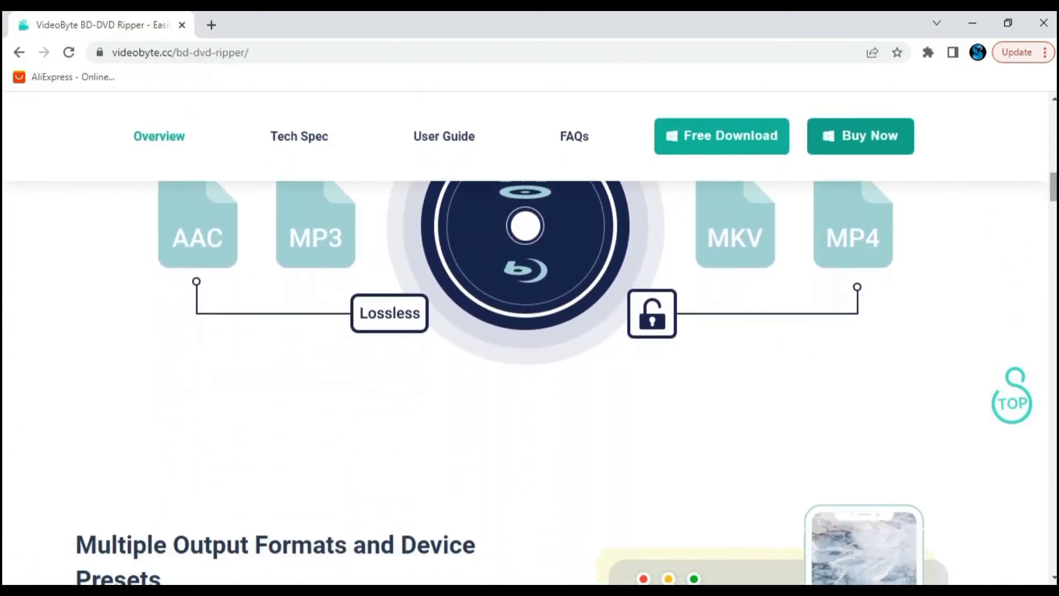
{"action": "scroll", "coordinate": [530, 331], "scroll_direction": "down", "scroll_amount": 2}
{"action": "scroll", "coordinate": [531, 331], "scroll_direction": "down", "scroll_amount": 2}
{"action": "scroll", "coordinate": [531, 331], "scroll_direction": "down", "scroll_amount": 2}
{"action": "scroll", "coordinate": [530, 332], "scroll_direction": "down", "scroll_amount": 2}
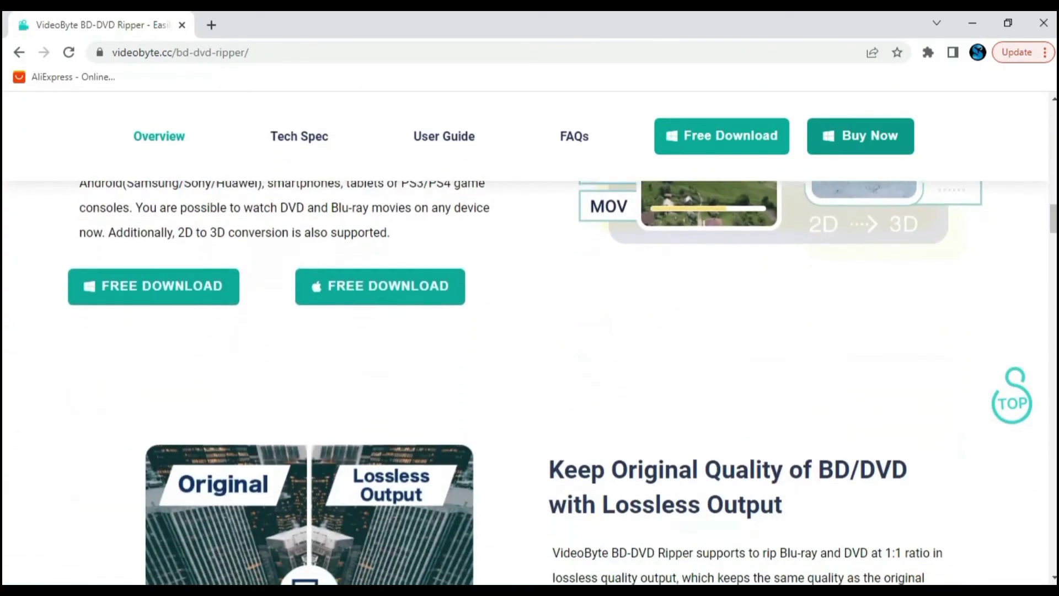
{"action": "scroll", "coordinate": [530, 331], "scroll_direction": "down", "scroll_amount": 2}
{"action": "scroll", "coordinate": [531, 331], "scroll_direction": "down", "scroll_amount": 2}
{"action": "scroll", "coordinate": [530, 331], "scroll_direction": "down", "scroll_amount": 2}
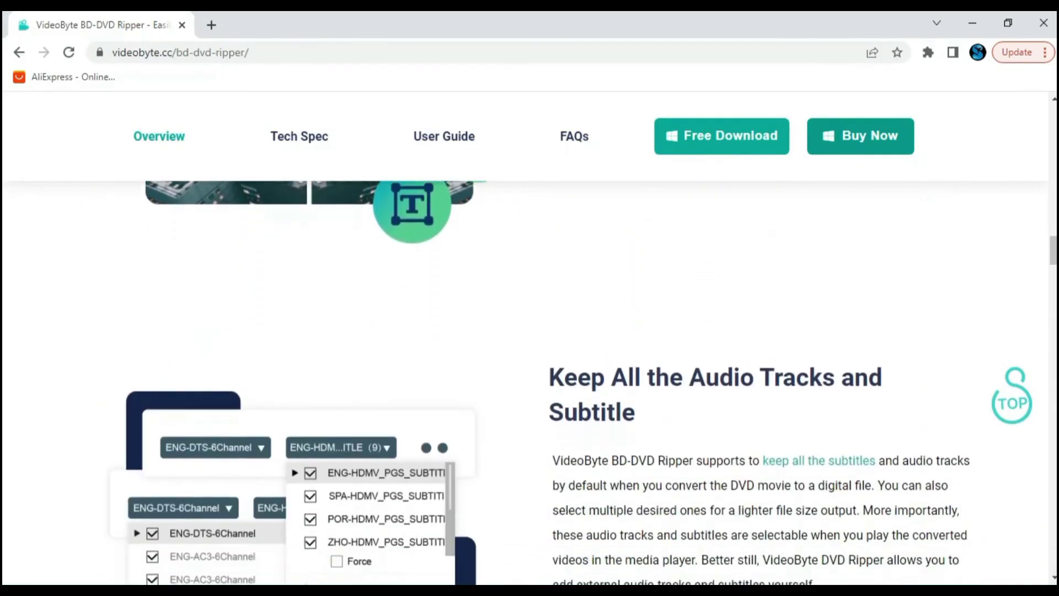